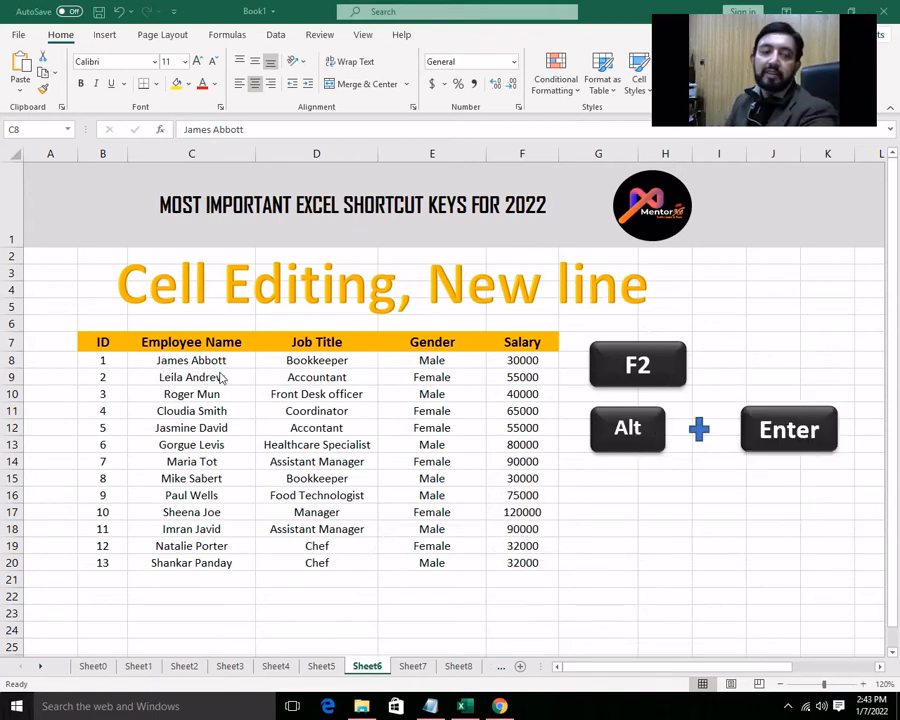
- Try replacing only the employee's first name inside cell C8, keeping the surname, and undo the edit
{"action": "left_click", "coordinate": [159, 361]}
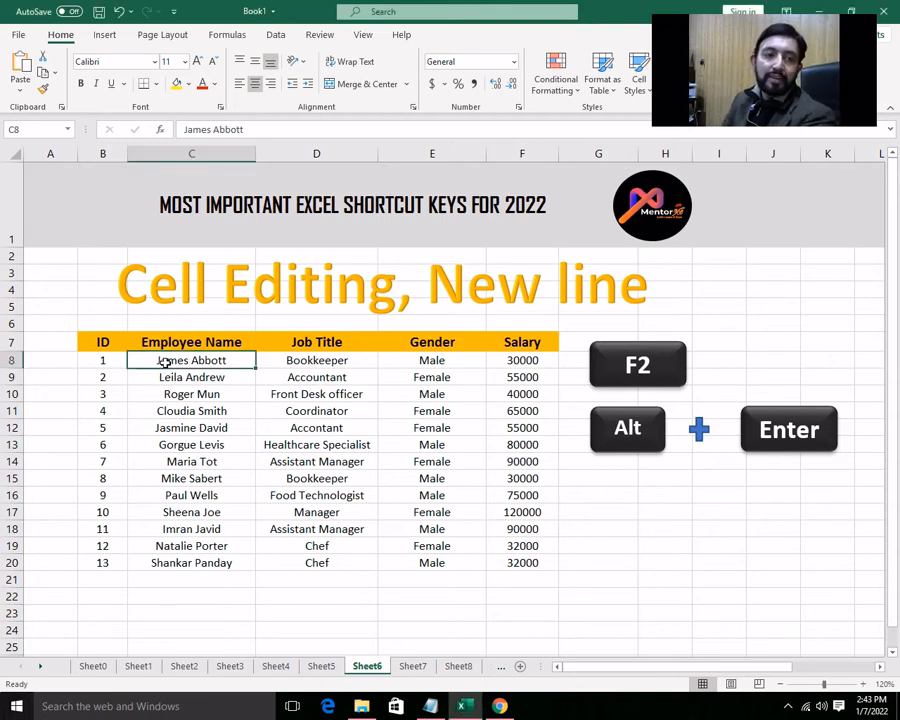
{"action": "key", "text": "F2"}
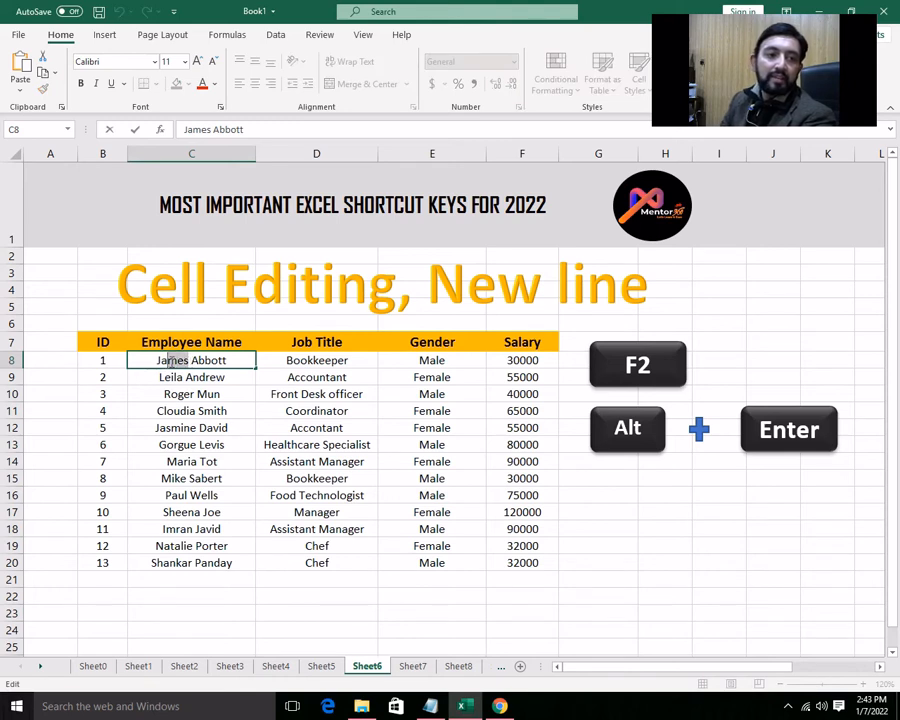
{"action": "double_click", "coordinate": [172, 360]}
{"action": "type", "text": "Jane"}
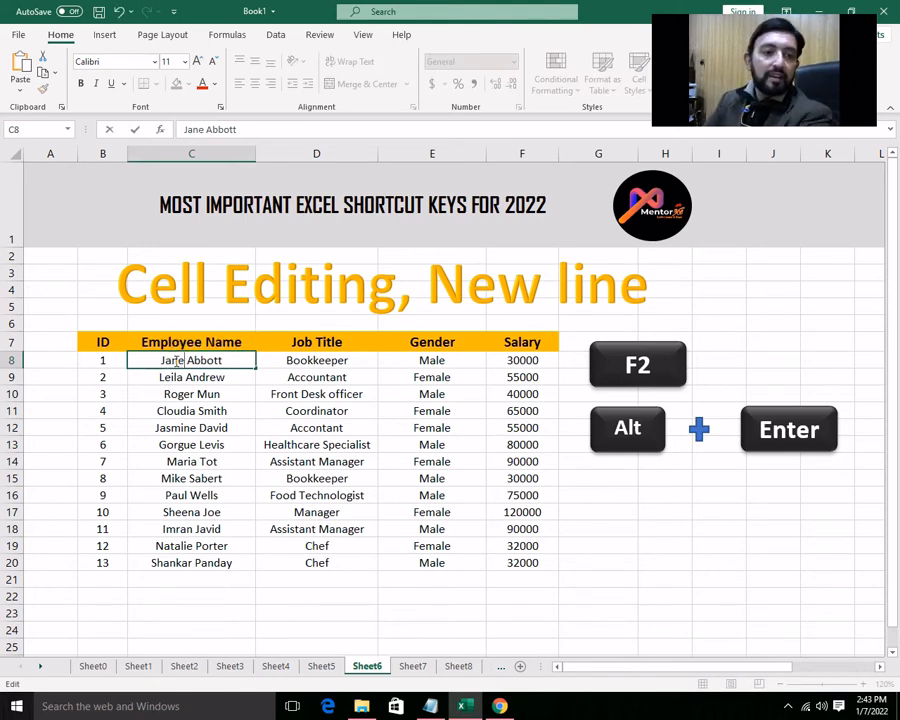
{"action": "left_click", "coordinate": [181, 379]}
{"action": "key", "text": "ctrl+z"}
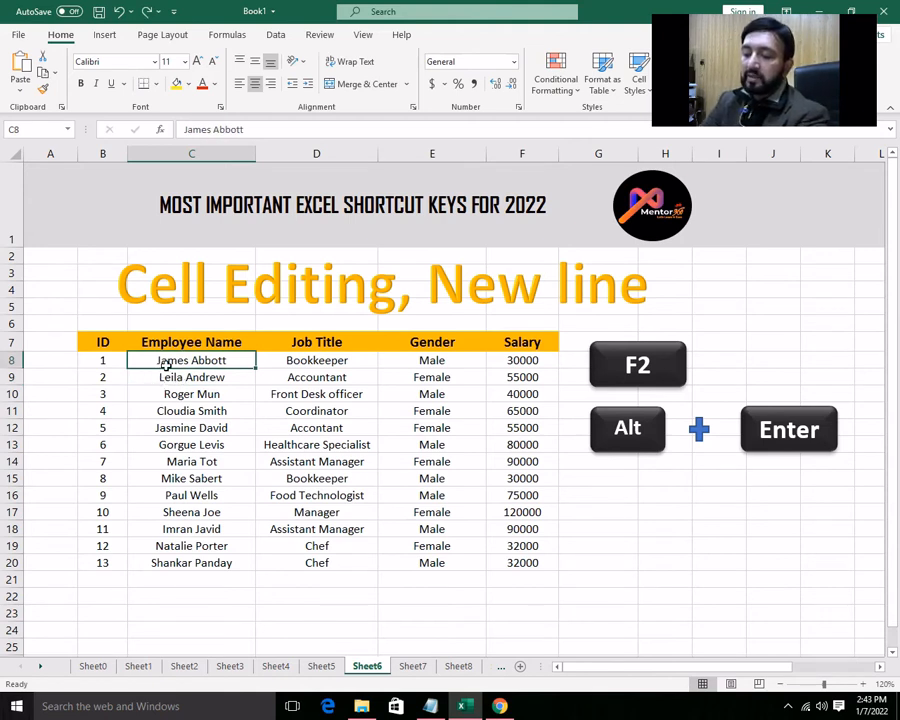
- Try overwriting the whole content of cell C8 with just a lowercase first name, and undo the entry
{"action": "type", "text": "jam"}
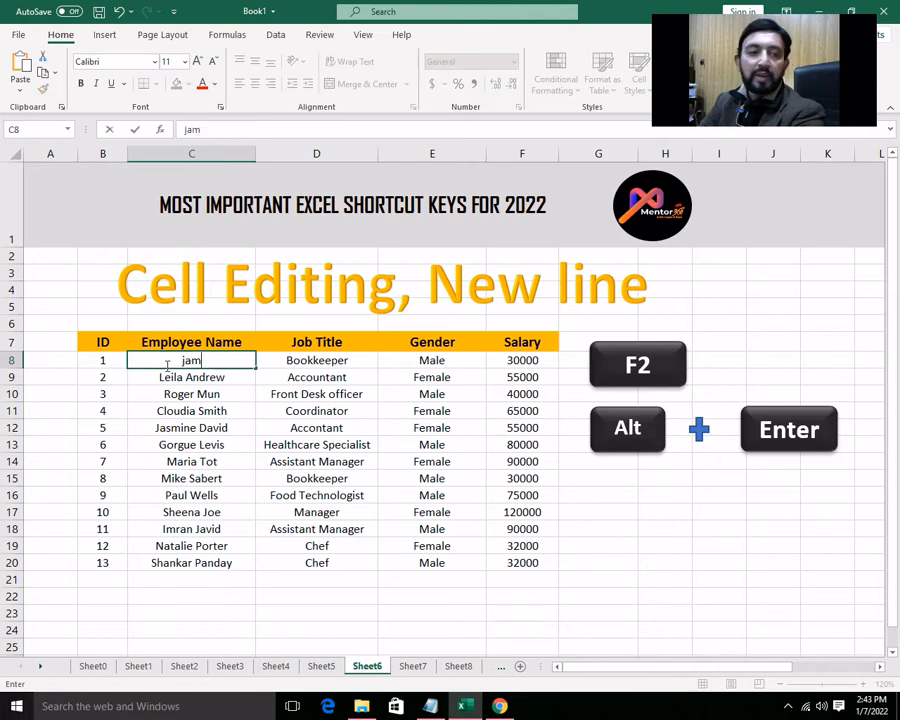
{"action": "type", "text": "e"}
{"action": "key", "text": "BackSpace"}
{"action": "key", "text": "BackSpace"}
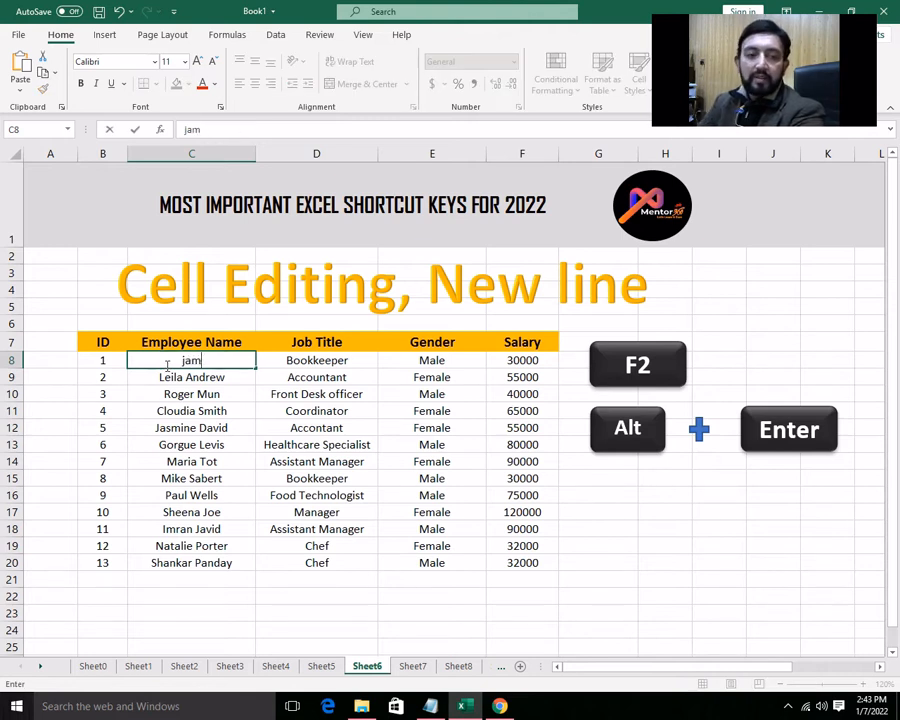
{"action": "type", "text": "ne"}
{"action": "key", "text": "Return"}
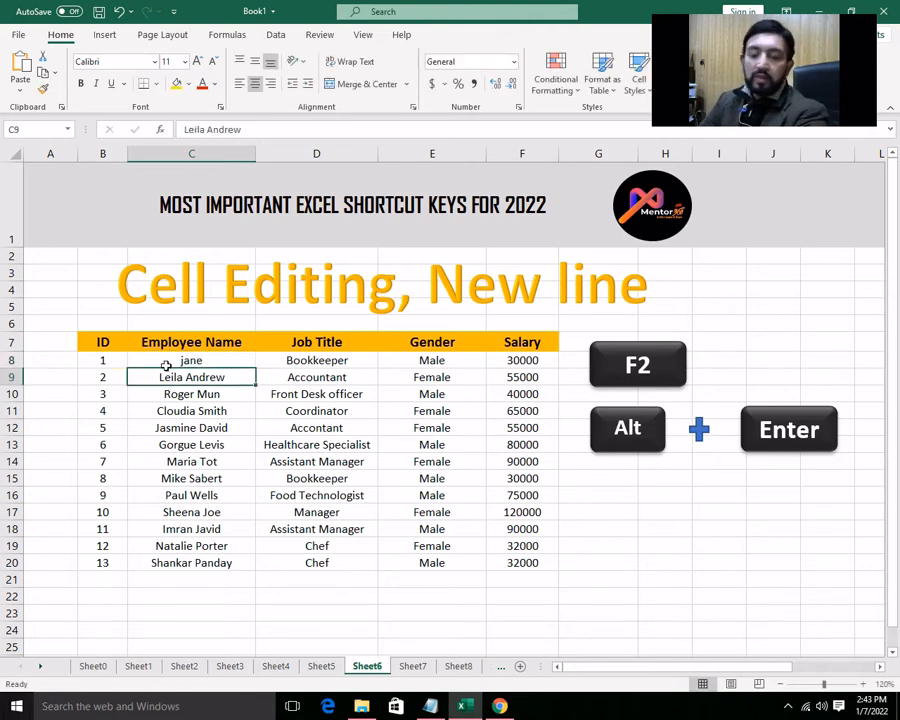
{"action": "key", "text": "ctrl+z"}
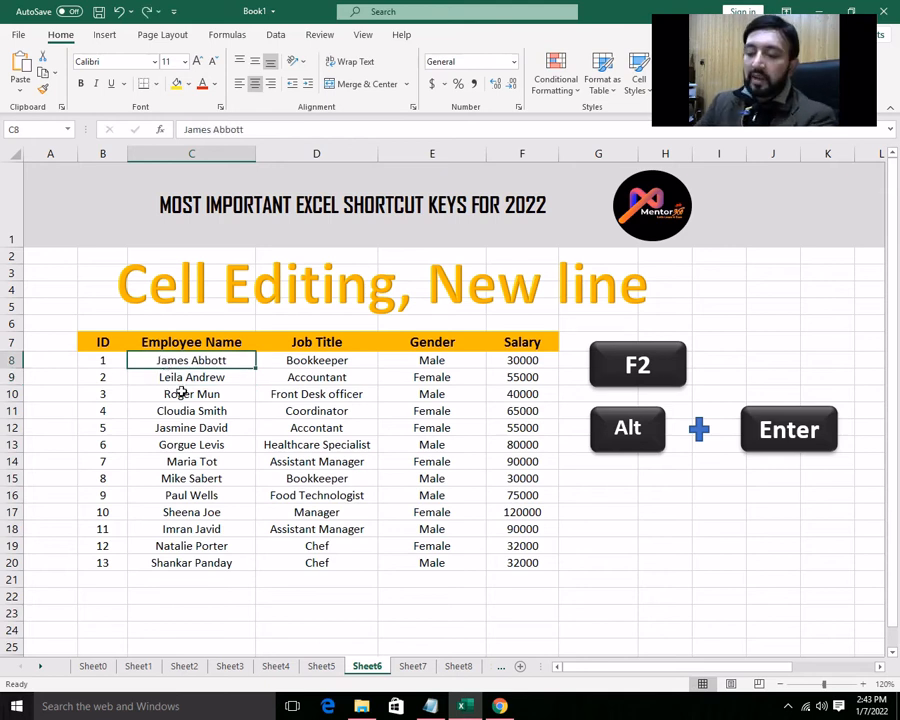
- Edit cell C8 in place to replace the employee's first name while keeping the surname
{"action": "key", "text": "F2"}
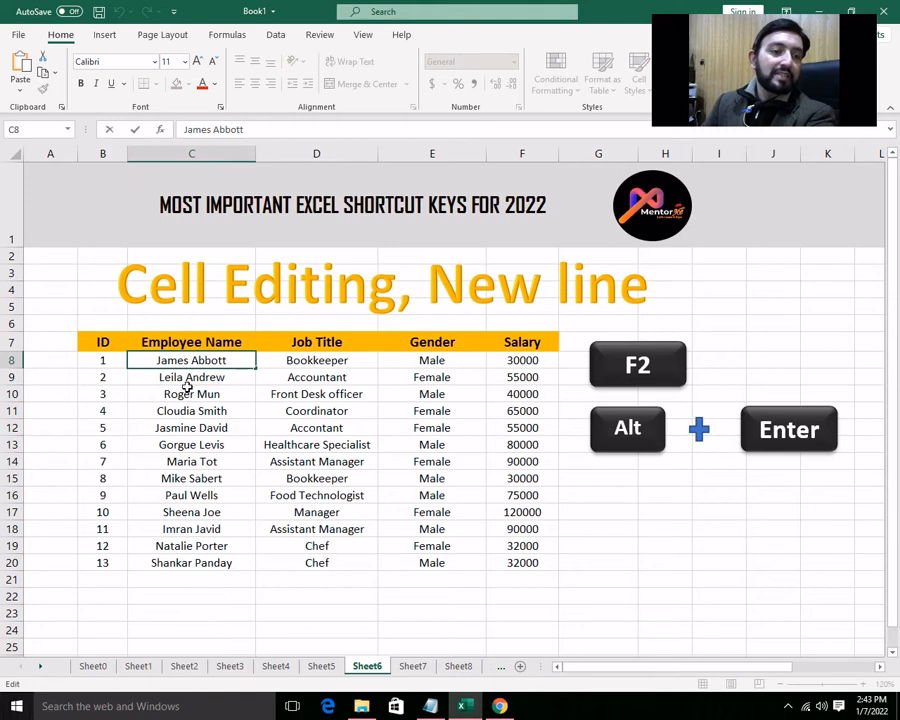
{"action": "key", "text": "BackSpace"}
{"action": "key", "text": "BackSpace"}
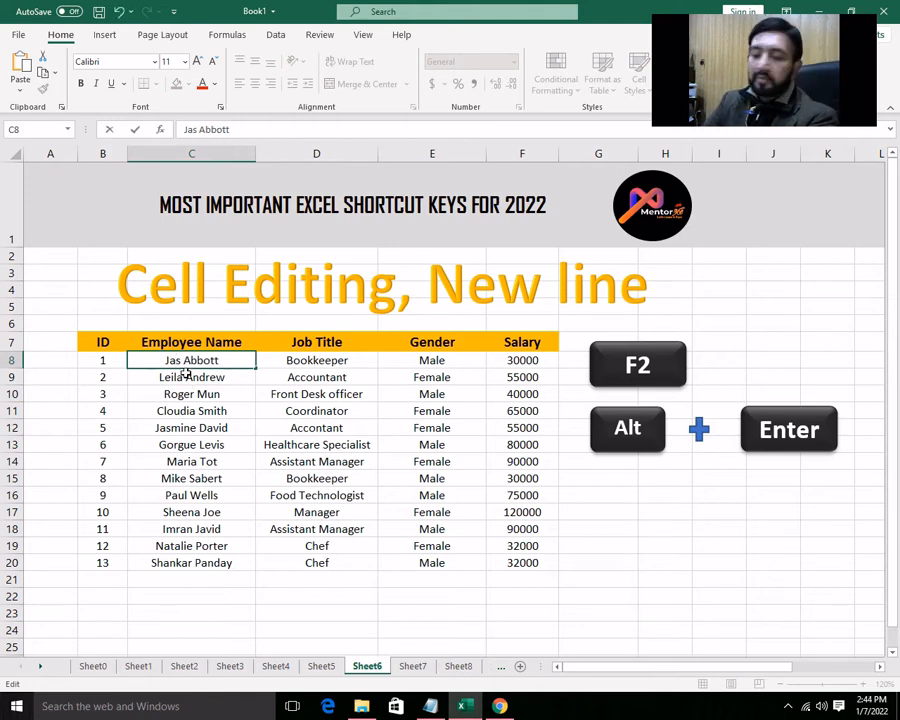
{"action": "type", "text": "ne"}
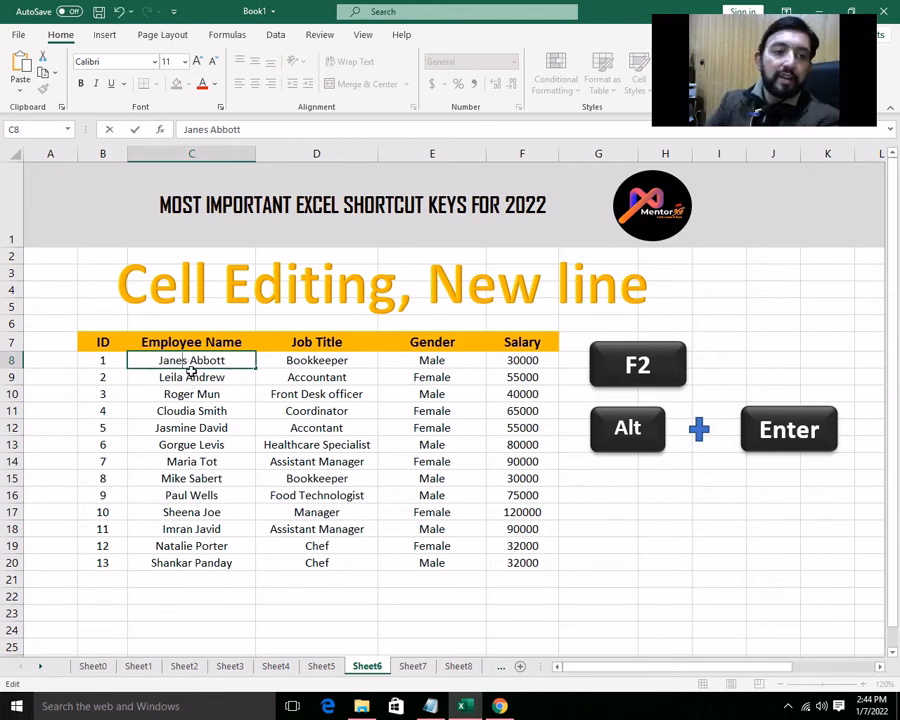
{"action": "left_click", "coordinate": [188, 361]}
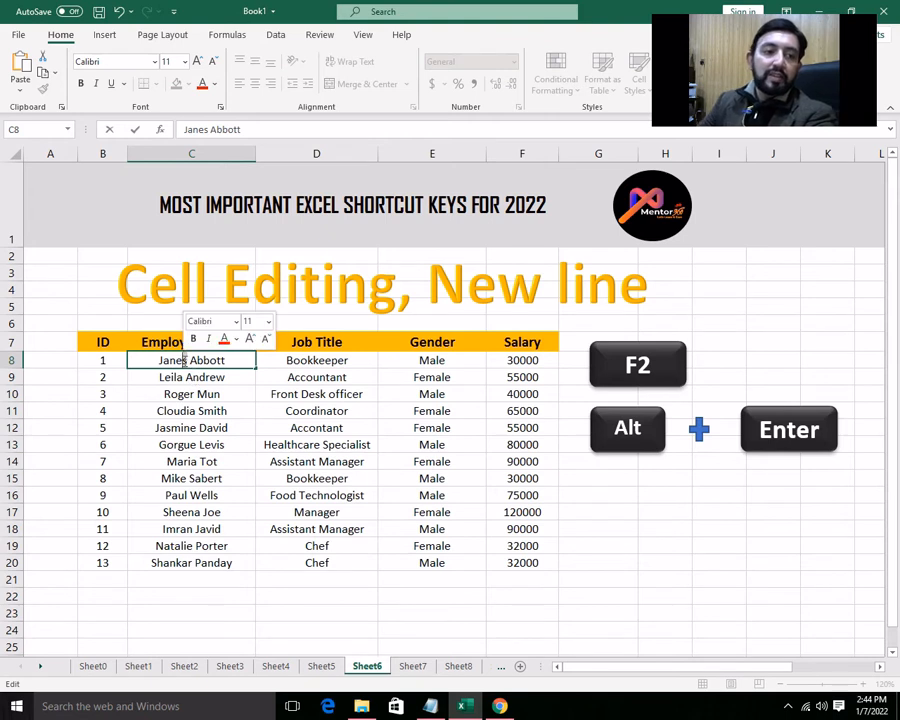
{"action": "key", "text": "BackSpace"}
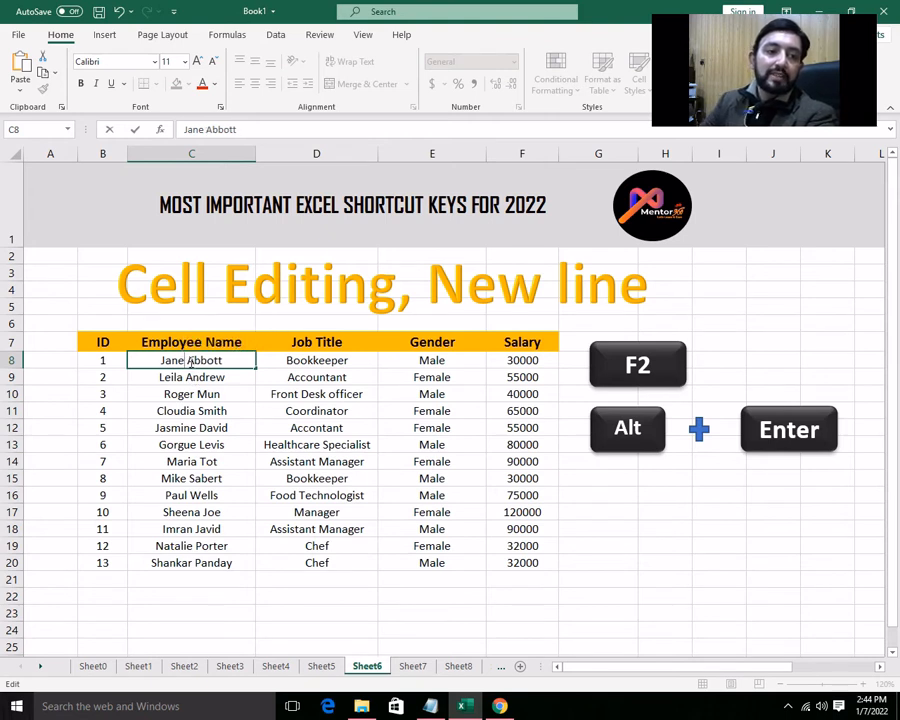
{"action": "key", "text": "Return"}
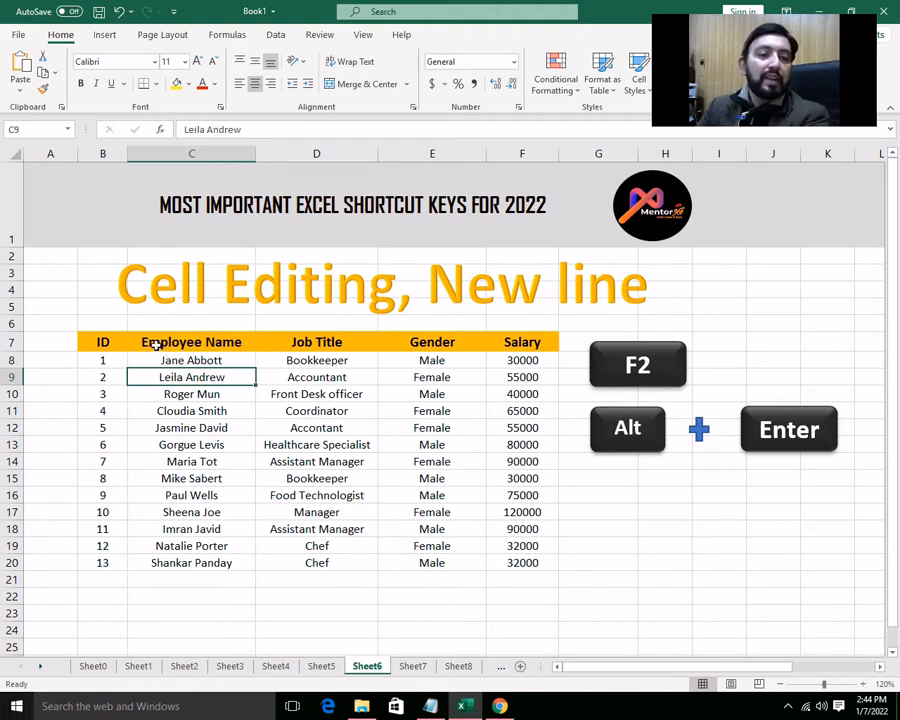
- Add a second line reading "zone 5" inside the Employee Name header cell C7
{"action": "left_click", "coordinate": [157, 345]}
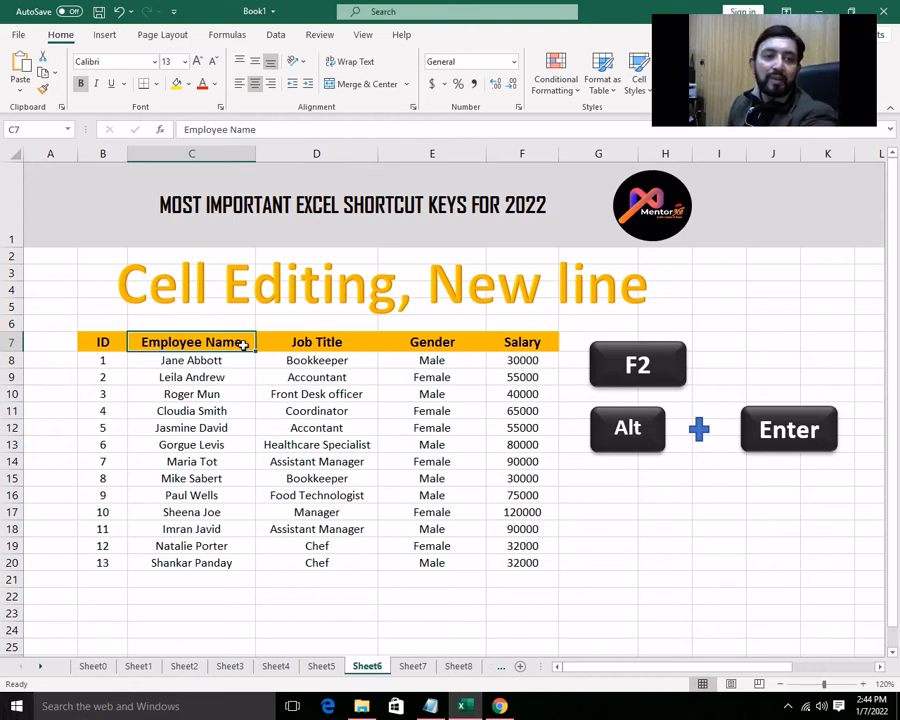
{"action": "key", "text": "F2"}
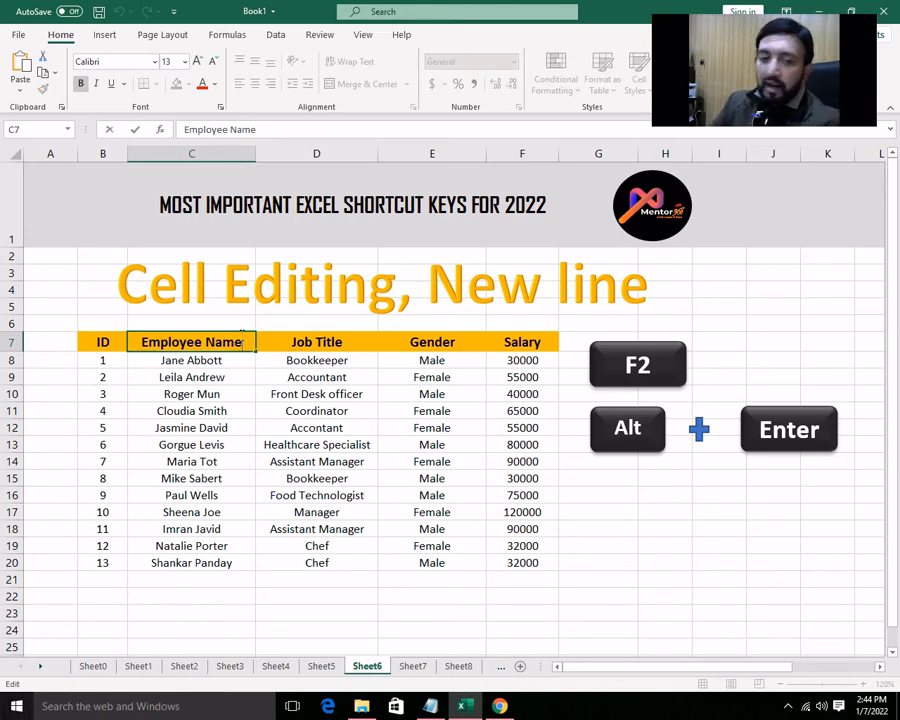
{"action": "key", "text": "alt"}
{"action": "key", "text": "alt+Return"}
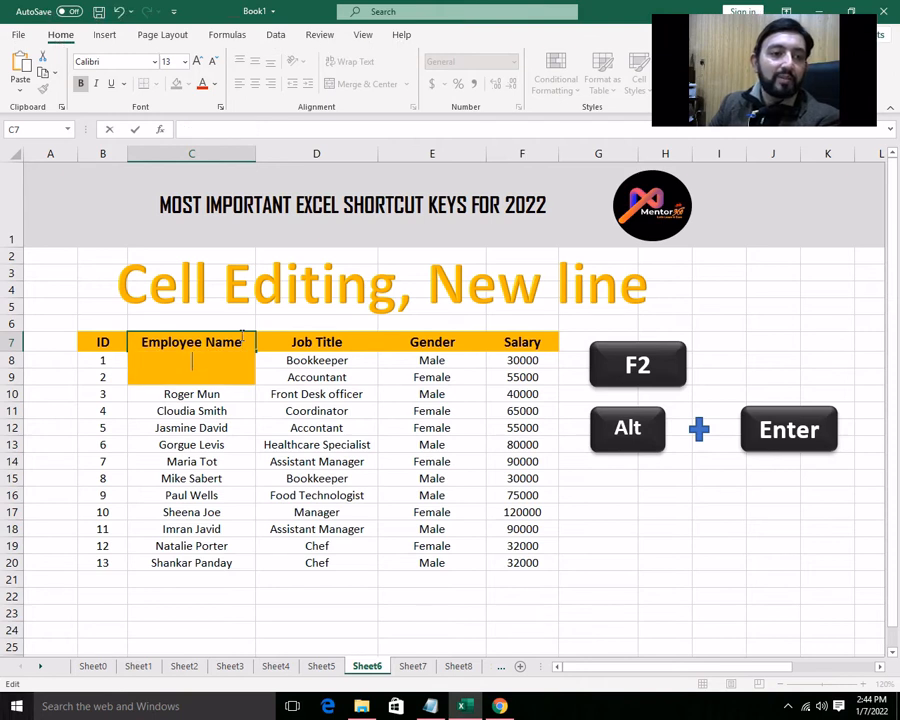
{"action": "type", "text": "zon"}
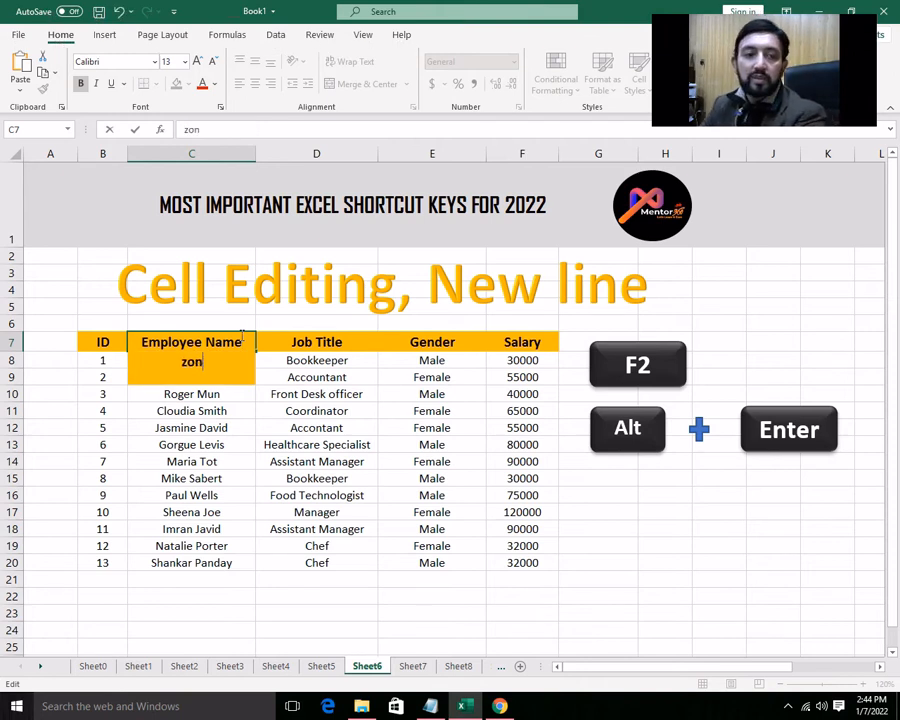
{"action": "type", "text": "g"}
{"action": "key", "text": "BackSpace"}
{"action": "type", "text": "e"}
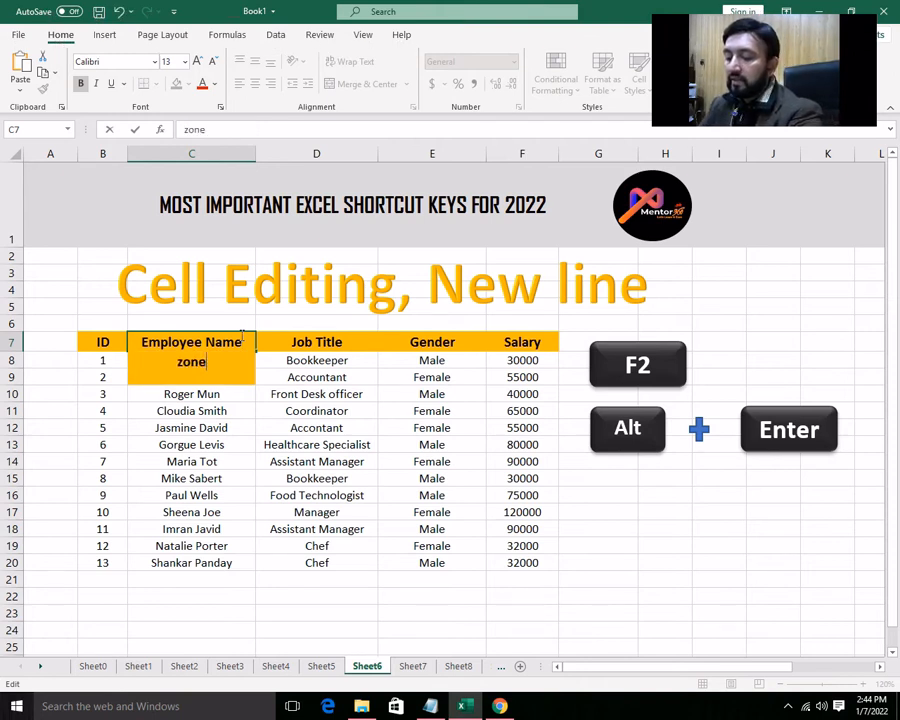
{"action": "type", "text": " 5"}
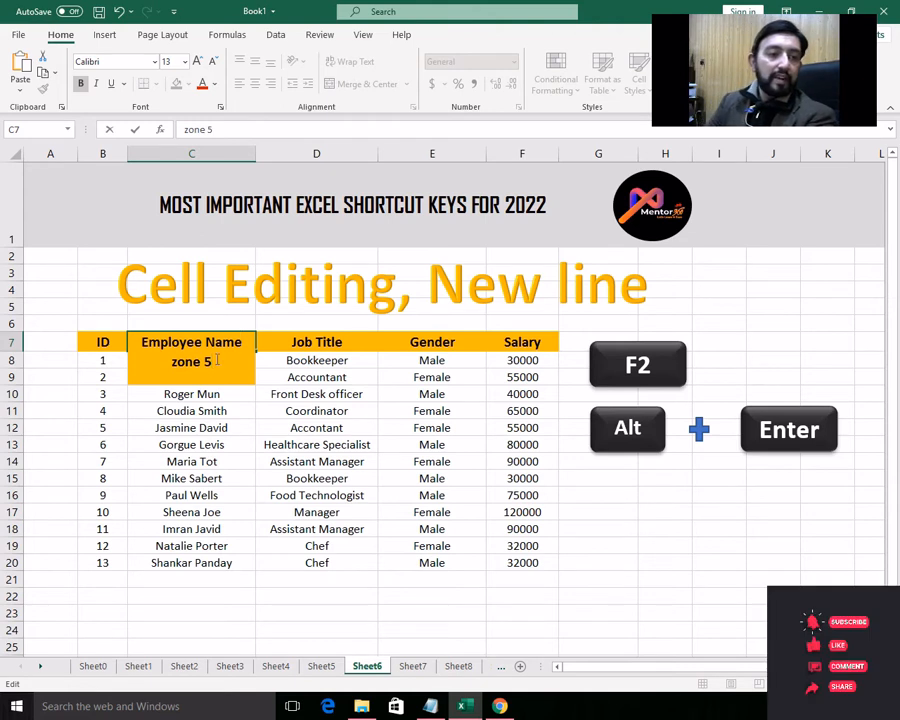
- Reduce the font size of only the "zone 5" line in the Employee Name header to 9
{"action": "key", "text": "shift+Home"}
{"action": "left_click", "coordinate": [213, 61]}
{"action": "left_click", "coordinate": [213, 61]}
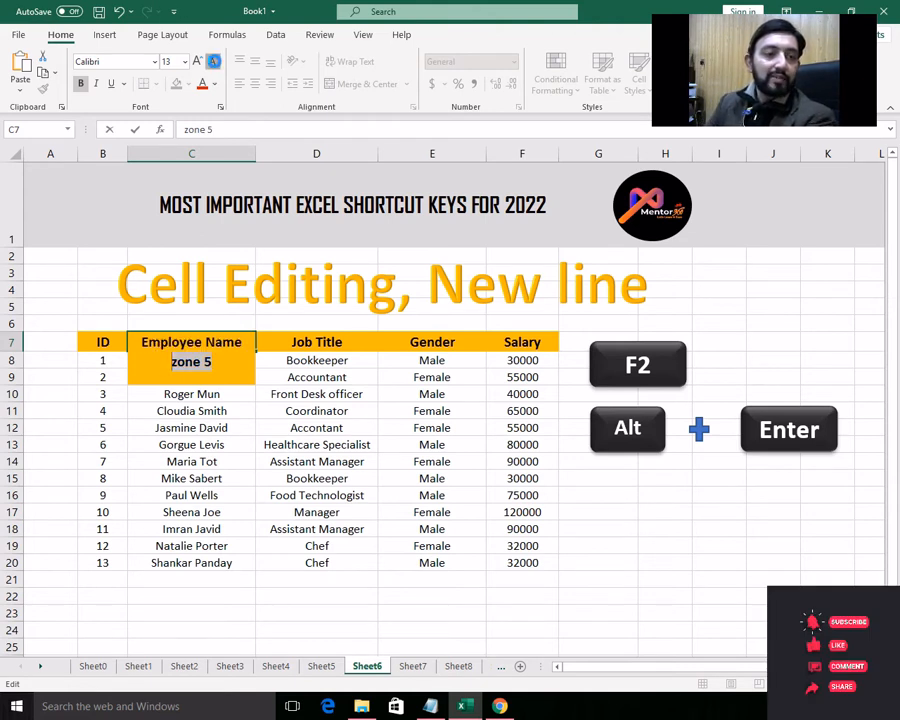
{"action": "left_click", "coordinate": [213, 61]}
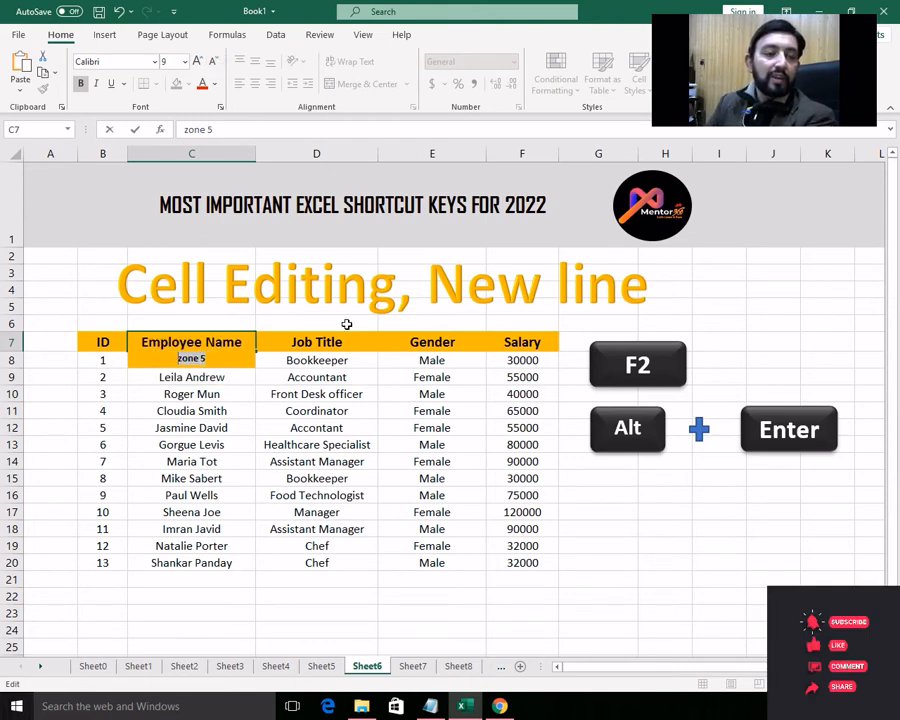
{"action": "left_click", "coordinate": [345, 323]}
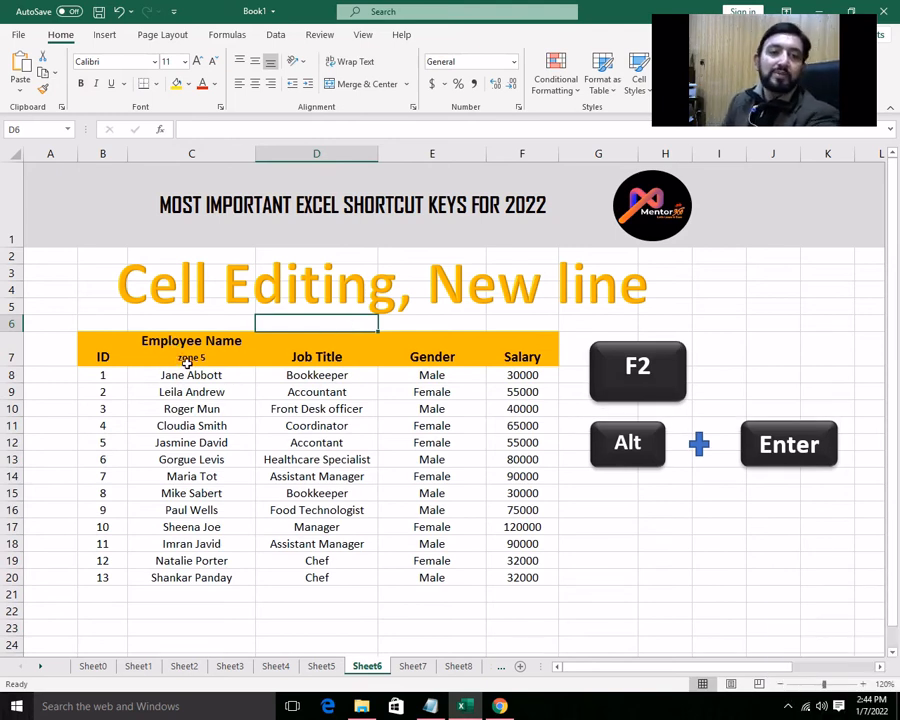
- Add a second line reading "of employees" inside the Job Title header cell D7
{"action": "left_click", "coordinate": [317, 356]}
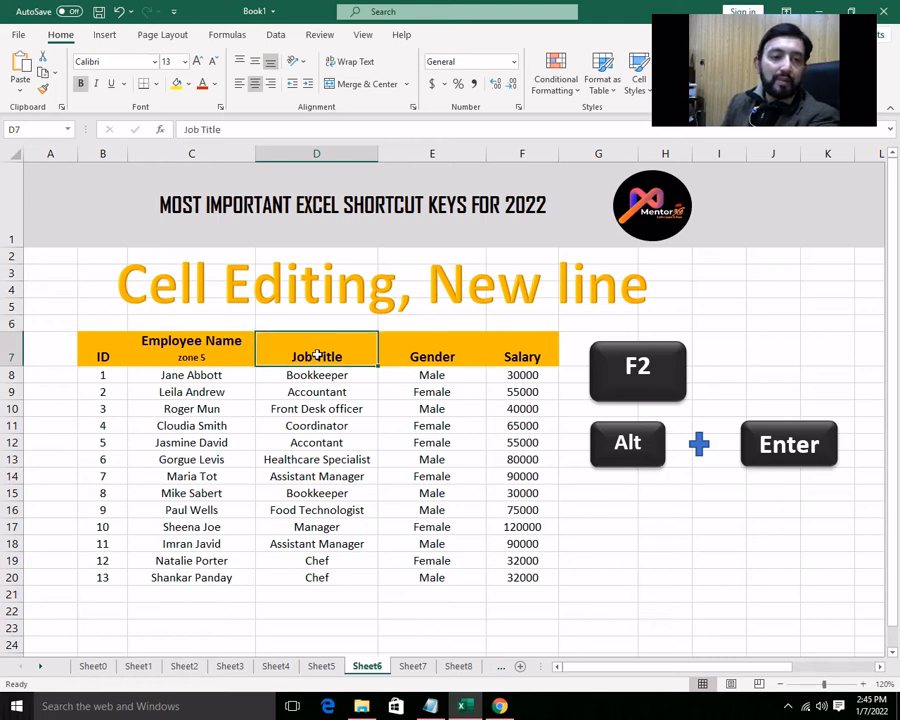
{"action": "key", "text": "F2"}
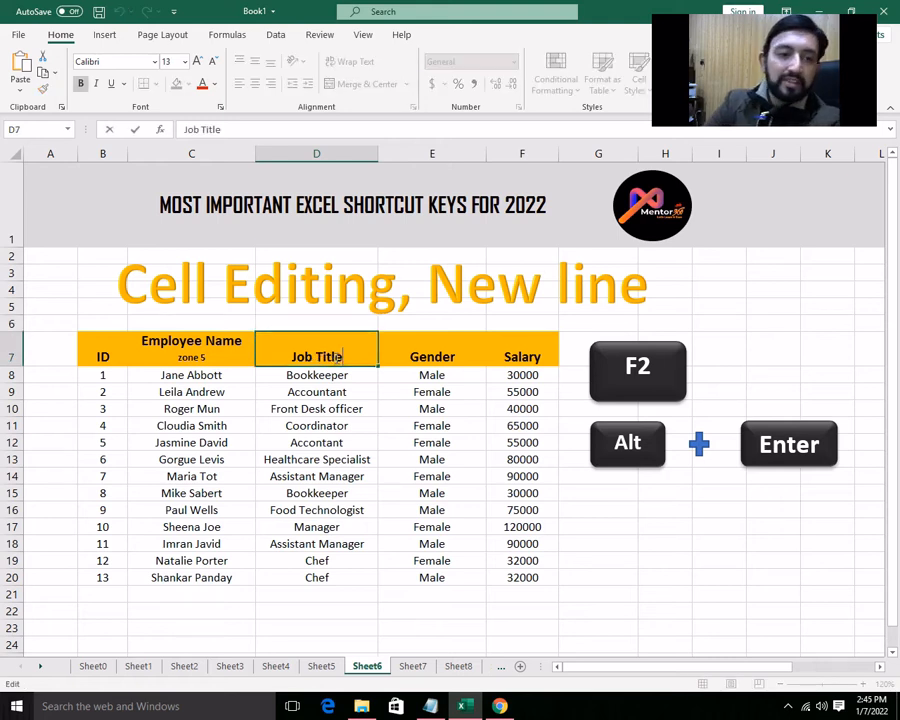
{"action": "key", "text": "alt"}
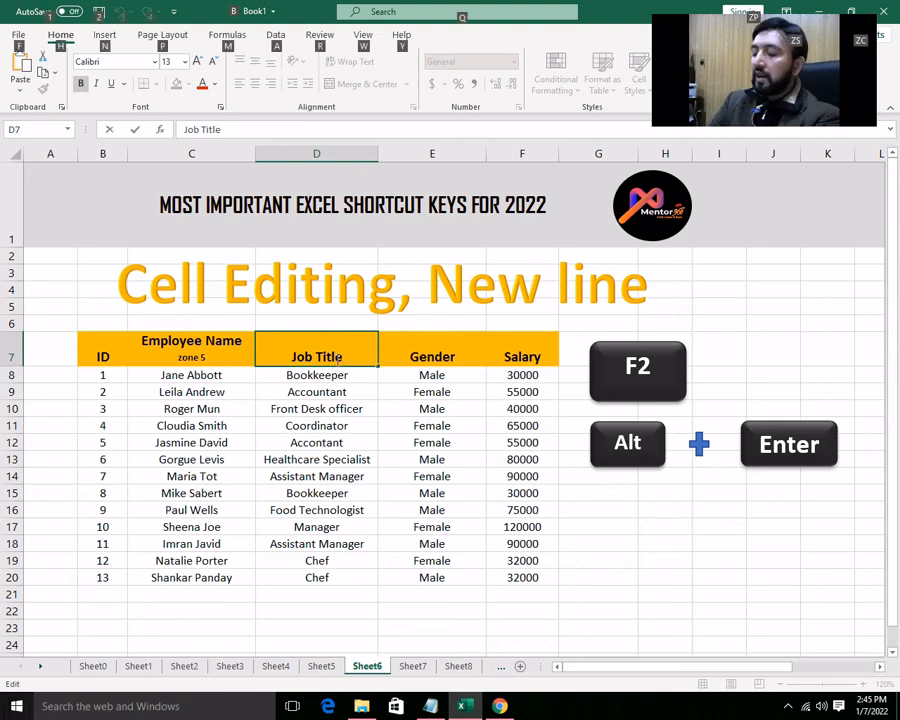
{"action": "key", "text": "alt+Return"}
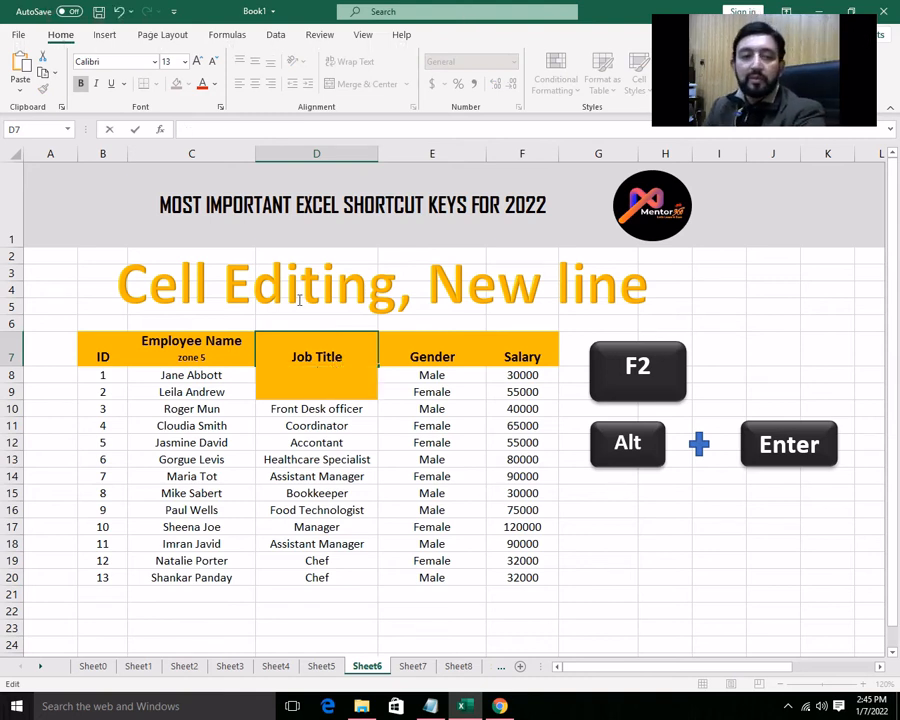
{"action": "type", "text": "o"}
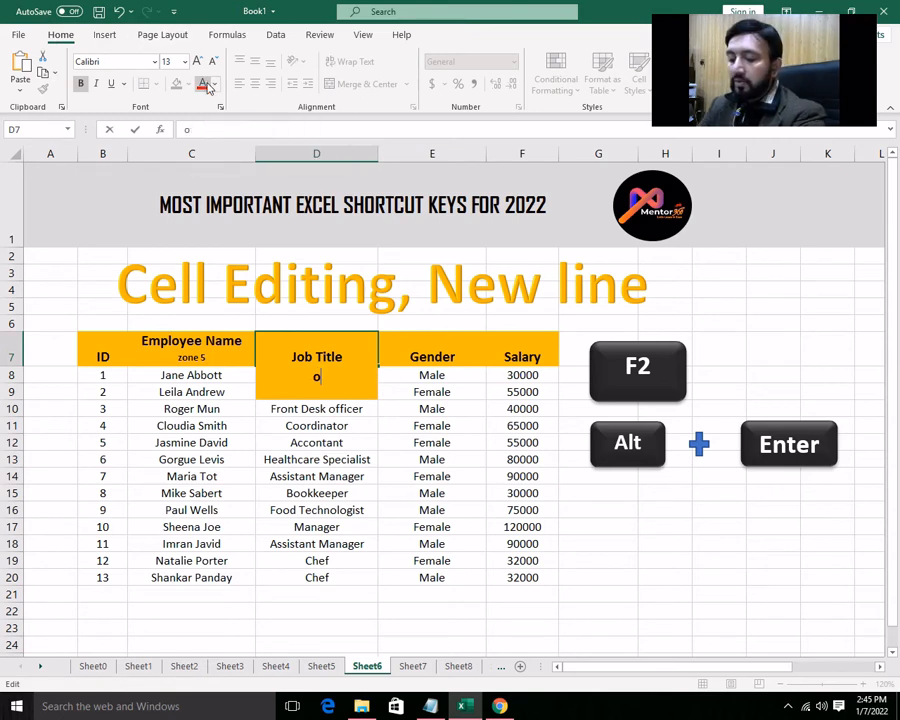
{"action": "type", "text": "f employees"}
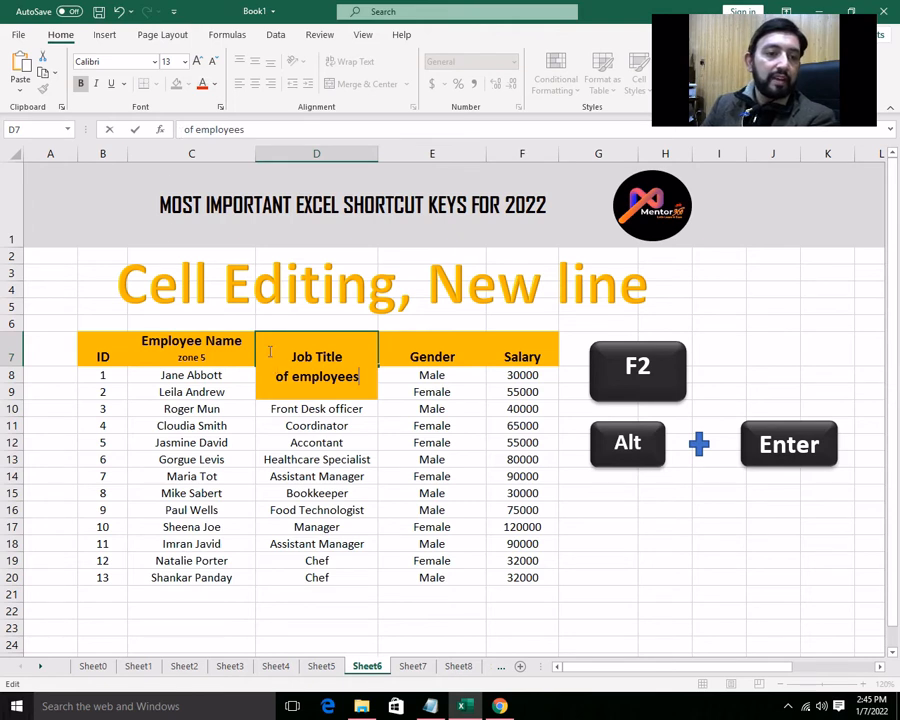
- Reduce the font size of only the "of employees" line in the Job Title header to 10
{"action": "left_click_drag", "start_coordinate": [357, 381], "coordinate": [276, 377]}
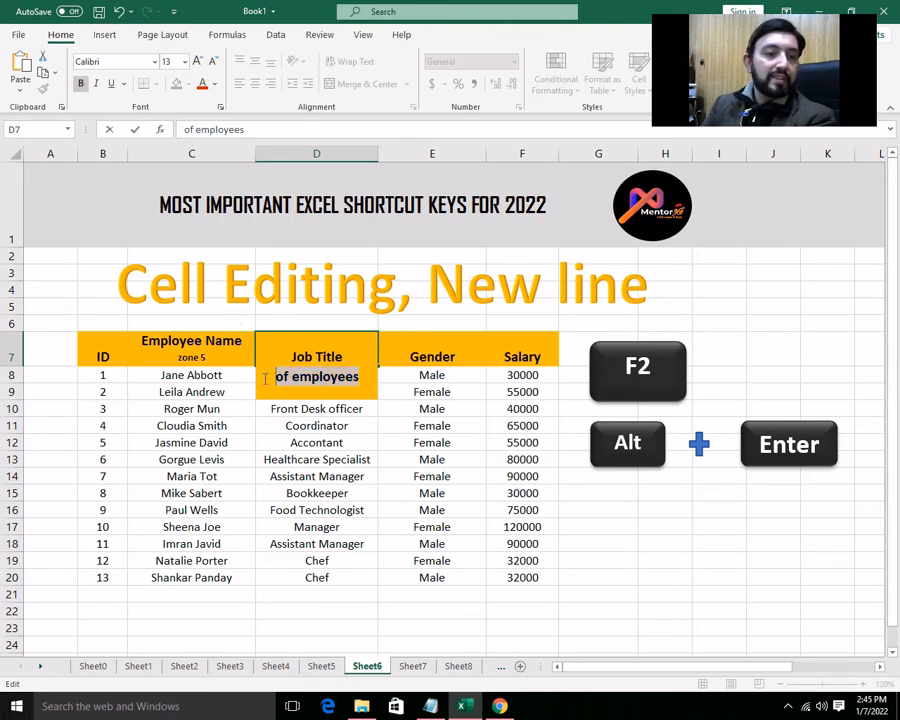
{"action": "left_click", "coordinate": [213, 62]}
{"action": "left_click", "coordinate": [213, 62]}
{"action": "left_click", "coordinate": [213, 63]}
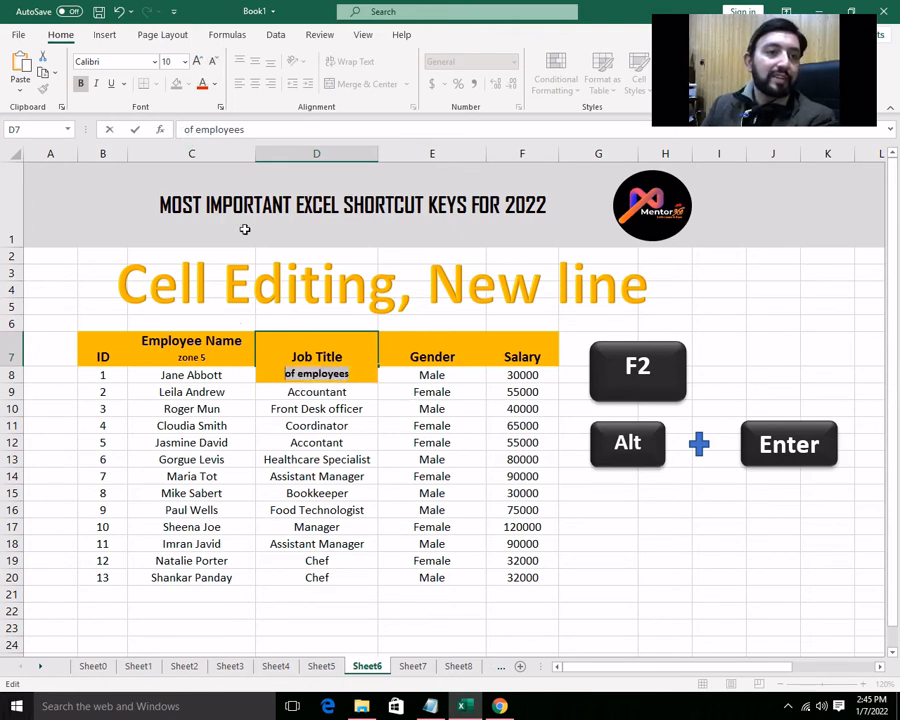
{"action": "left_click", "coordinate": [432, 421]}
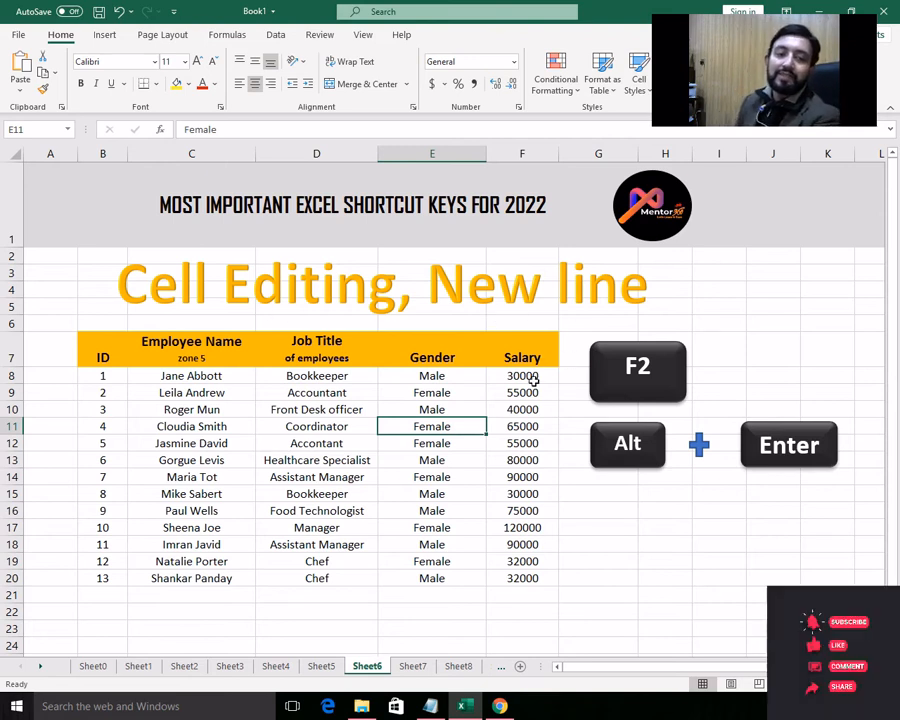
- On Sheet7, apply the Currency format to the Salary values in F8:F18
{"action": "left_click", "coordinate": [420, 668]}
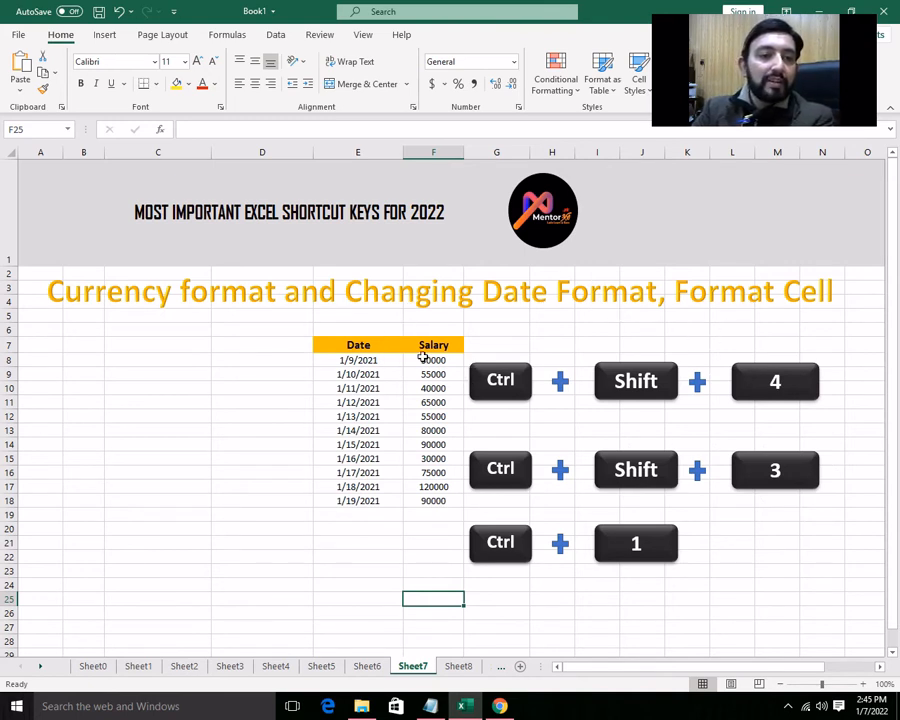
{"action": "left_click_drag", "start_coordinate": [421, 357], "coordinate": [429, 510]}
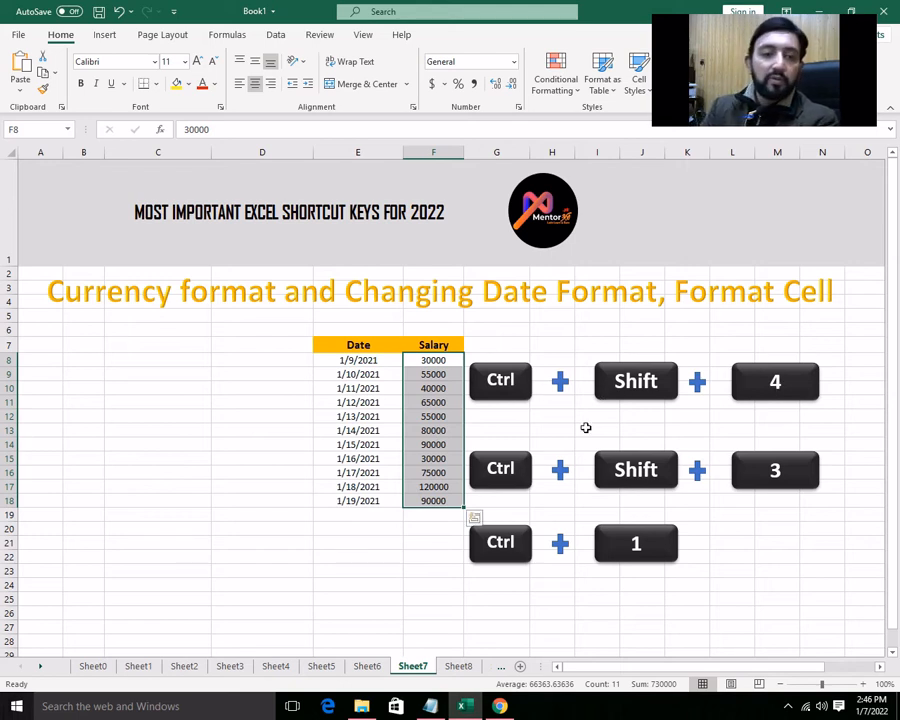
{"action": "key", "text": "ctrl+shift+4"}
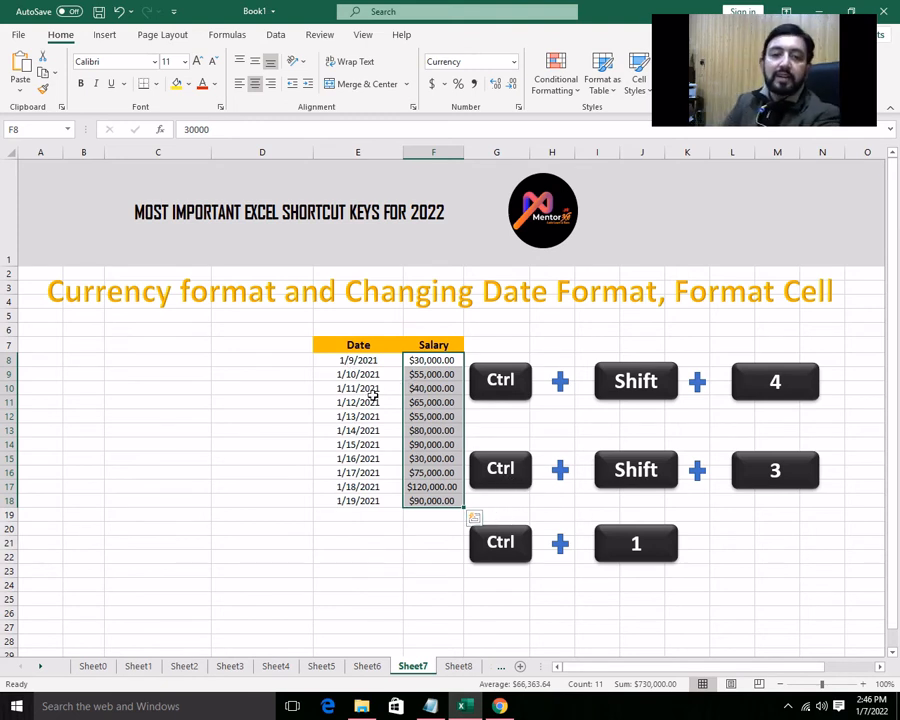
- Format the dates in E8:E18 in the day-month-year style (9-Jan-21) and switch to Sheet8
{"action": "left_click_drag", "start_coordinate": [358, 360], "coordinate": [372, 503]}
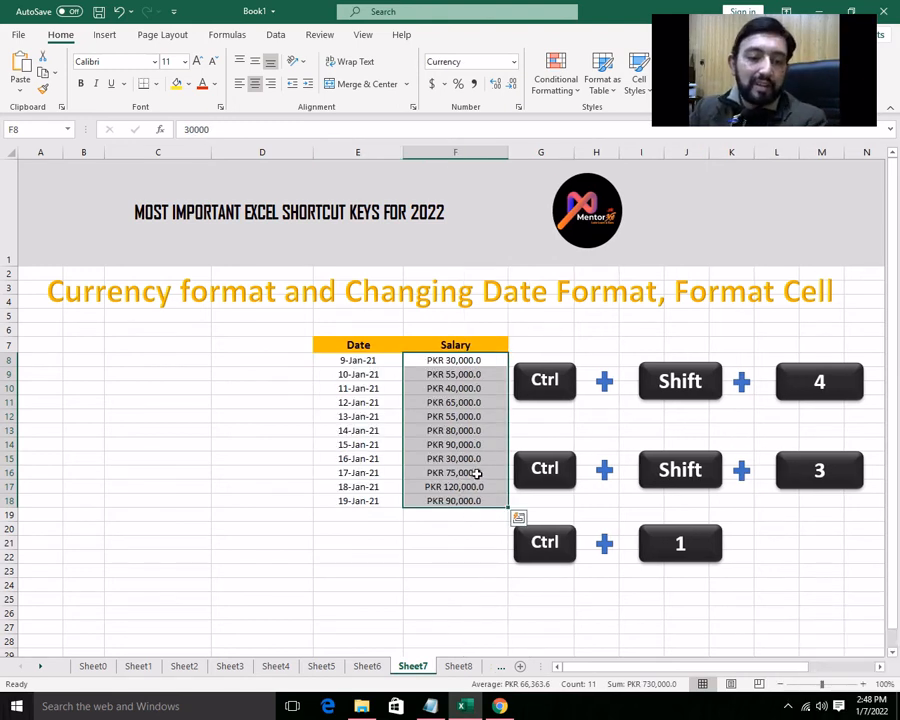
{"action": "left_click", "coordinate": [447, 672]}
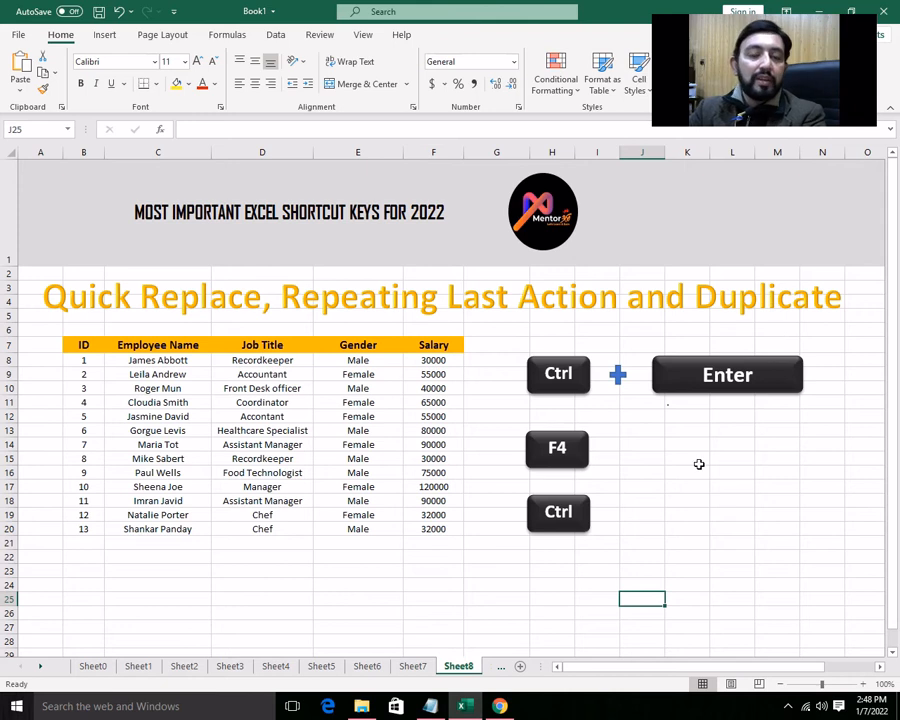
- Try to replace the Recordkeeper job titles in D8 and D15 with Bookkeeper in a single entry
{"action": "left_click", "coordinate": [240, 364]}
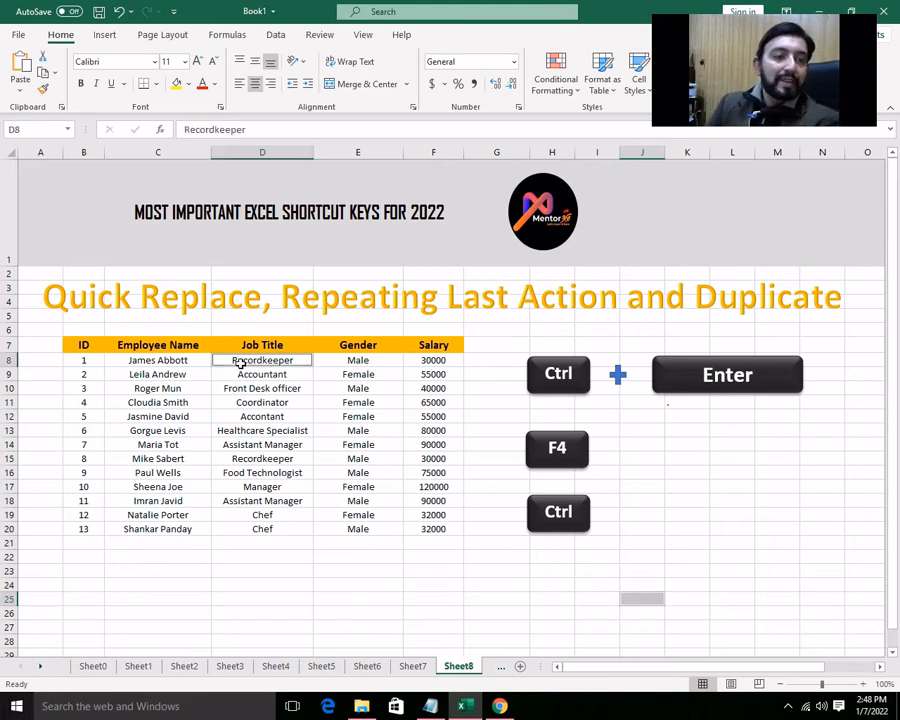
{"action": "left_click", "coordinate": [266, 459], "text": "ctrl"}
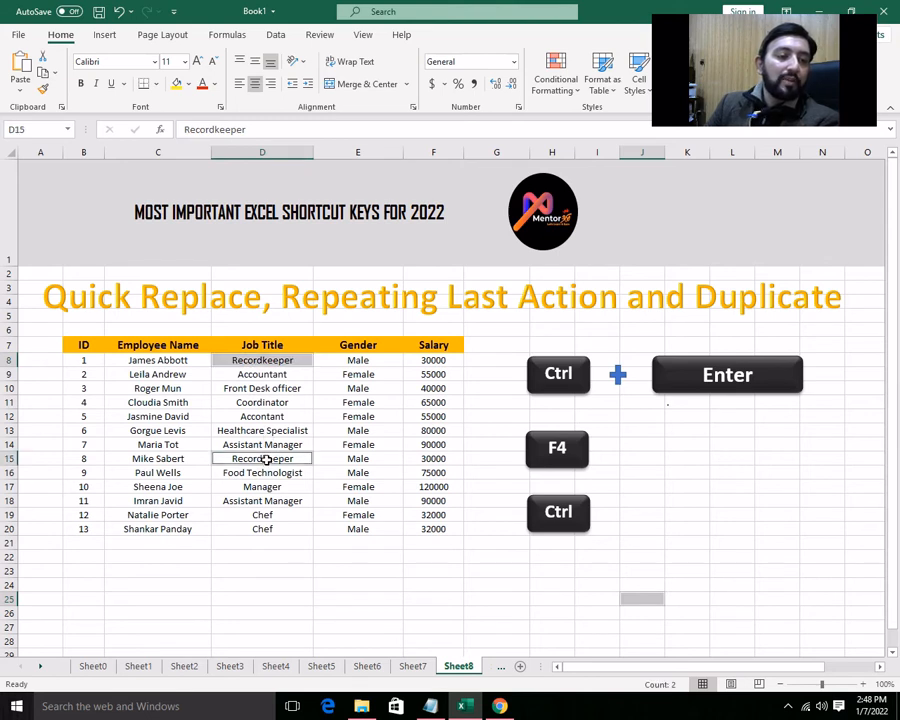
{"action": "type", "text": "B"}
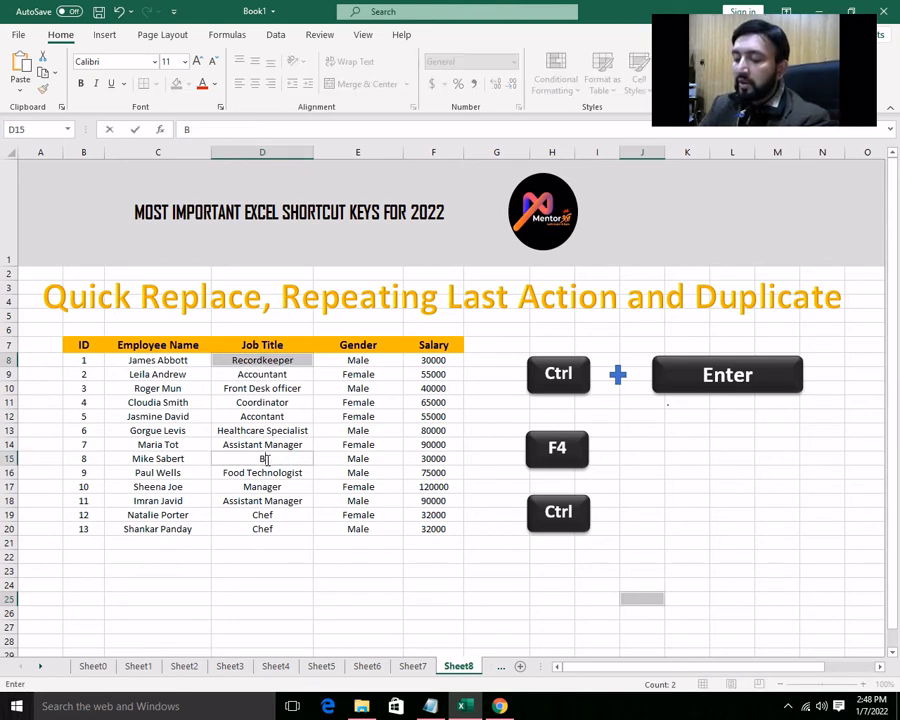
{"action": "type", "text": "ookkeeper"}
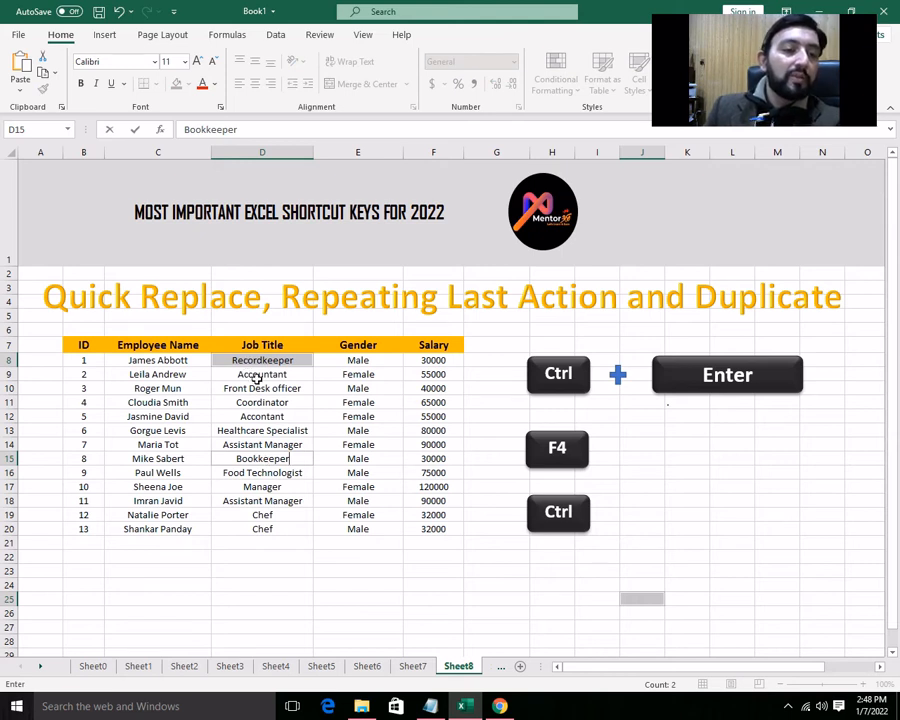
{"action": "key", "text": "ctrl+Return"}
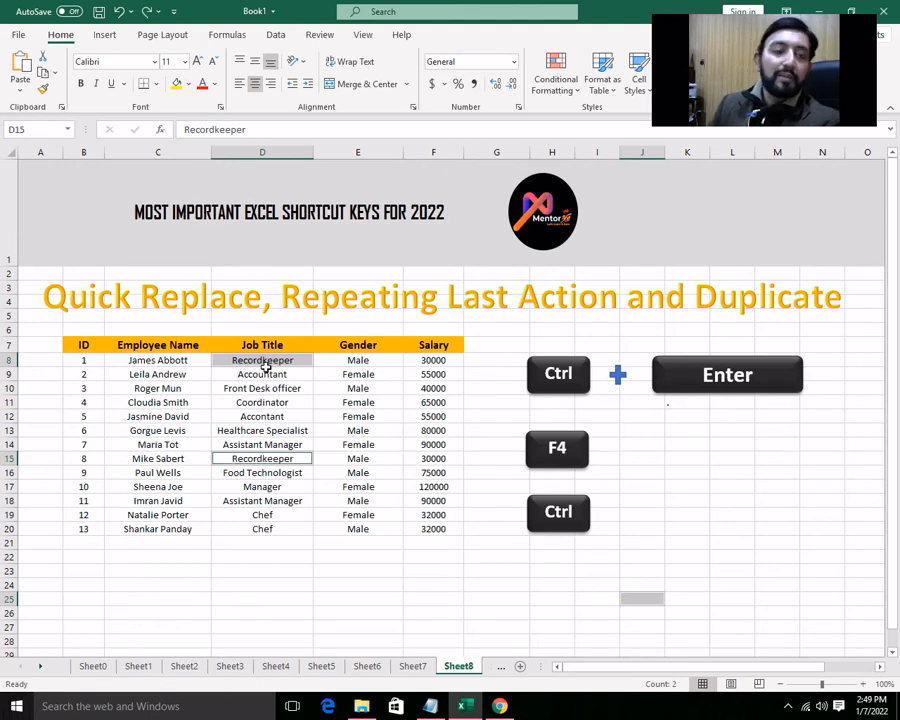
- Select only D8 and D15 and fill both job title cells with Bookkeeper in one entry
{"action": "left_click", "coordinate": [264, 370]}
{"action": "left_click", "coordinate": [257, 360]}
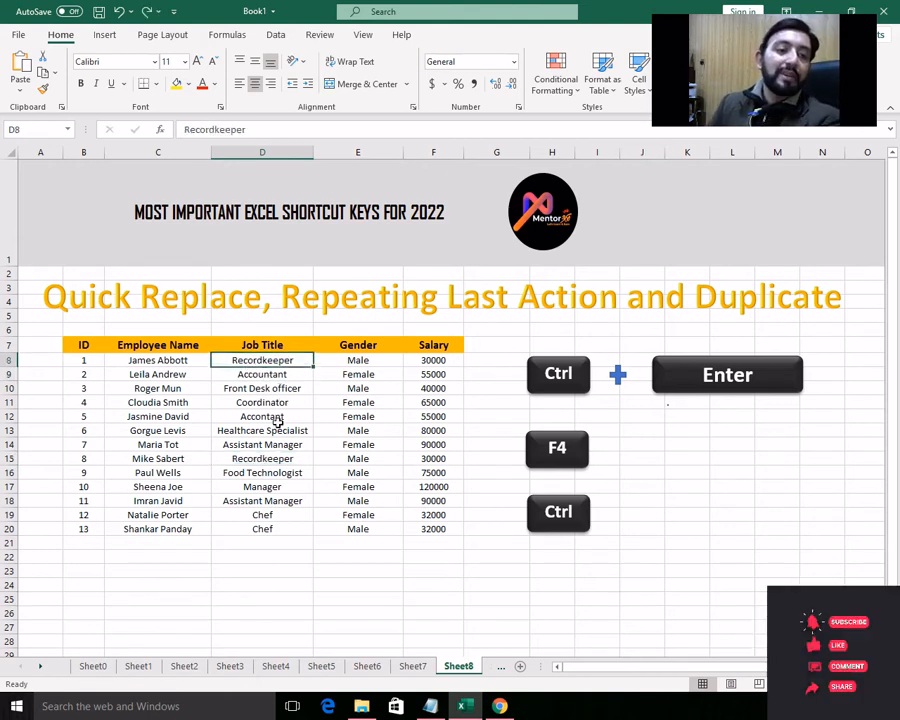
{"action": "left_click", "coordinate": [262, 459], "text": "ctrl"}
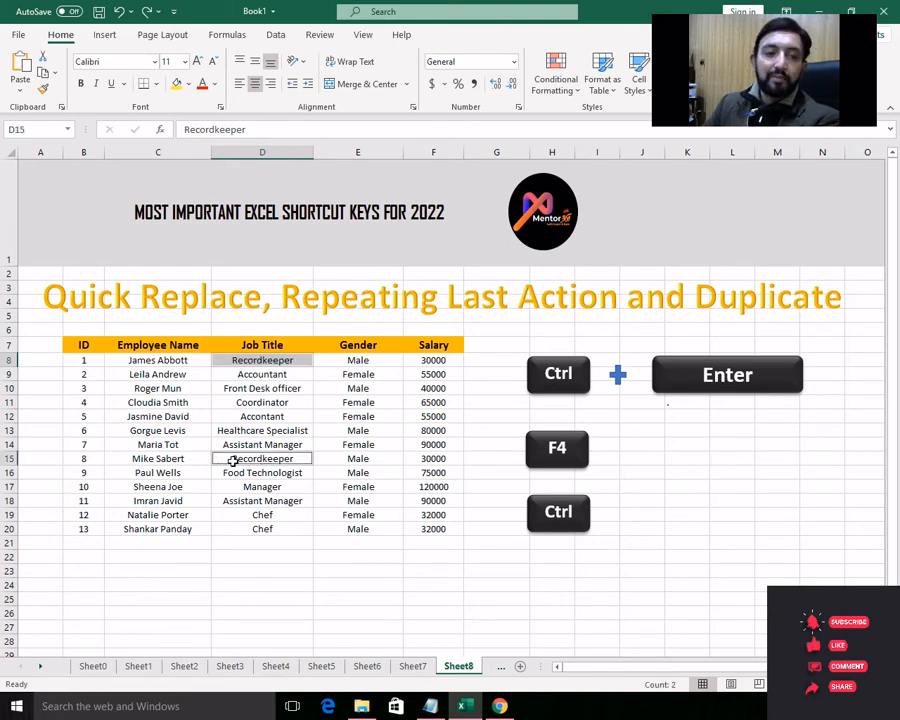
{"action": "type", "text": "B"}
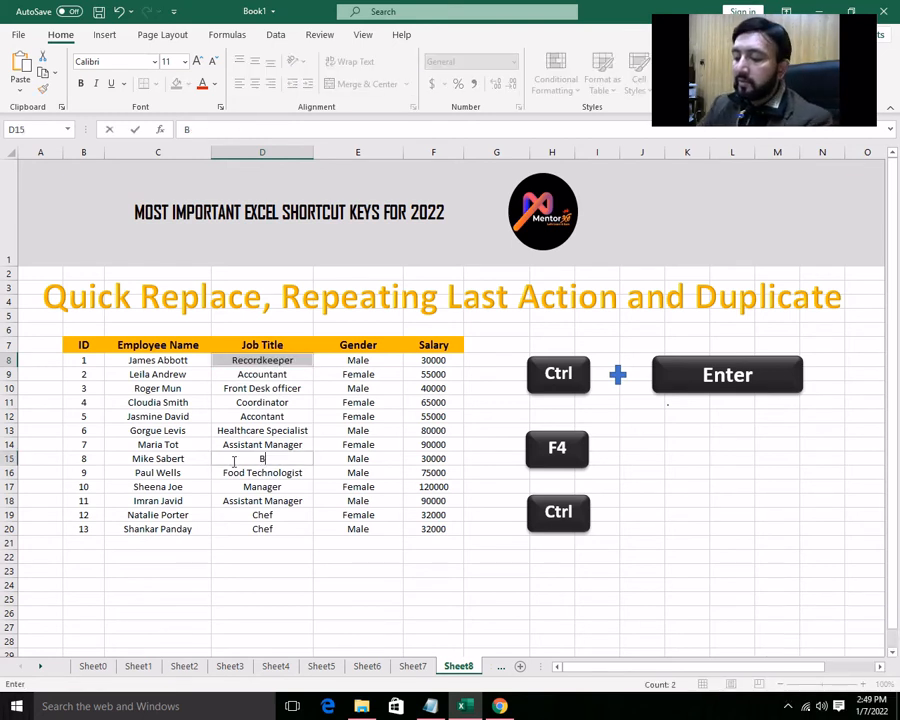
{"action": "type", "text": "ookkeeper"}
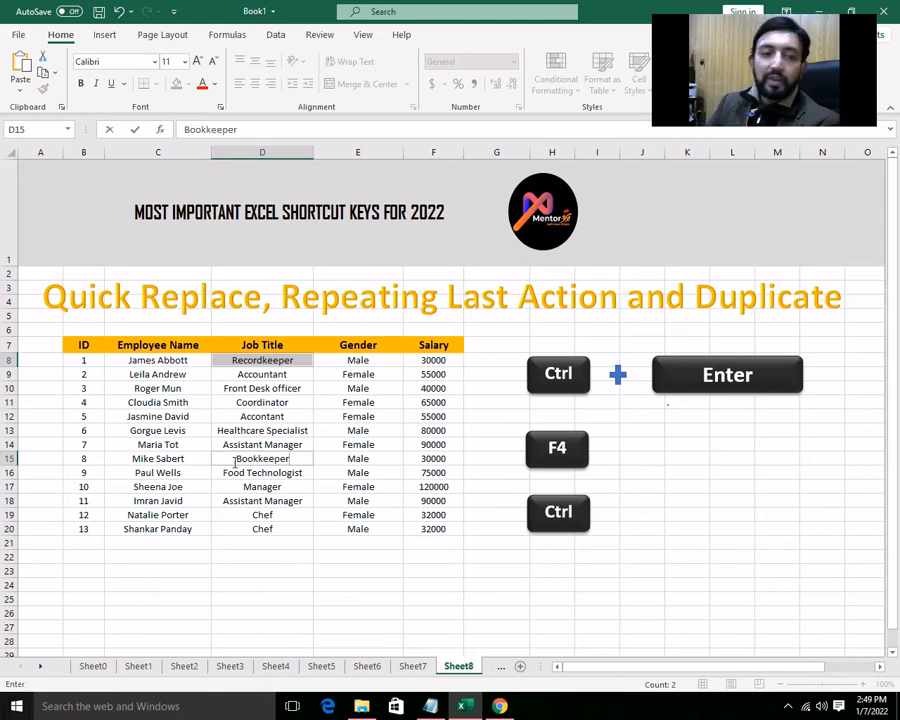
{"action": "key", "text": "ctrl+Return"}
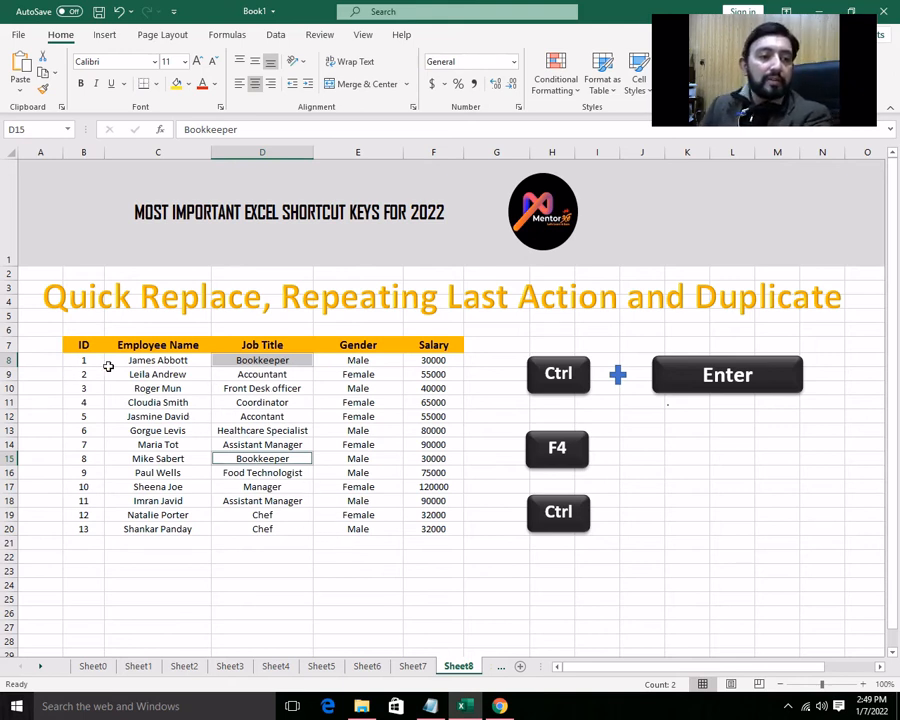
- Fill the ID header B7 with Light Blue and repeat that fill on the Salary header F7
{"action": "left_click", "coordinate": [83, 344]}
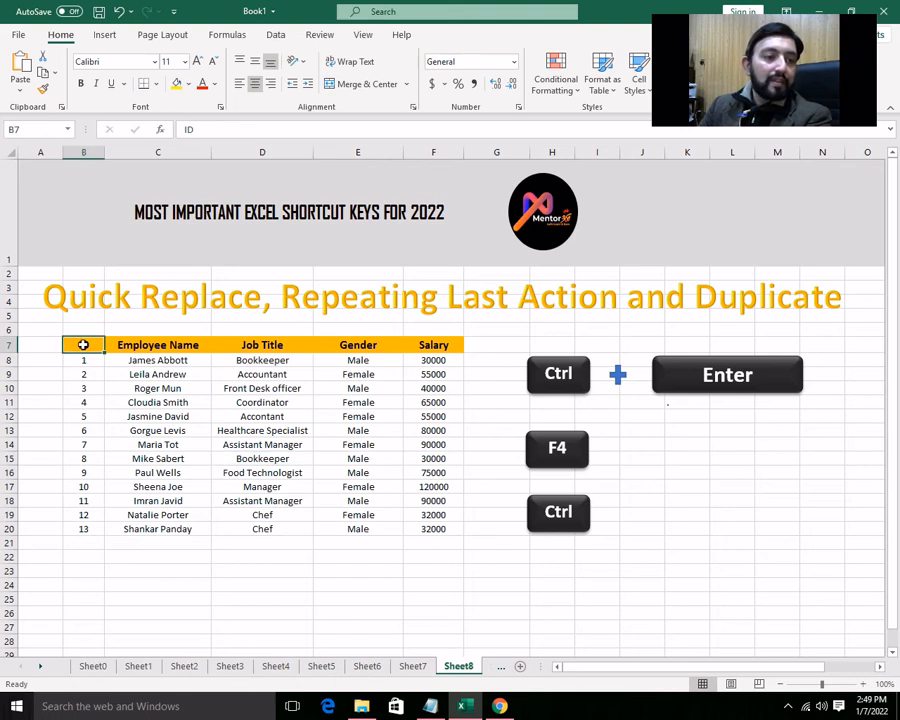
{"action": "left_click", "coordinate": [188, 84]}
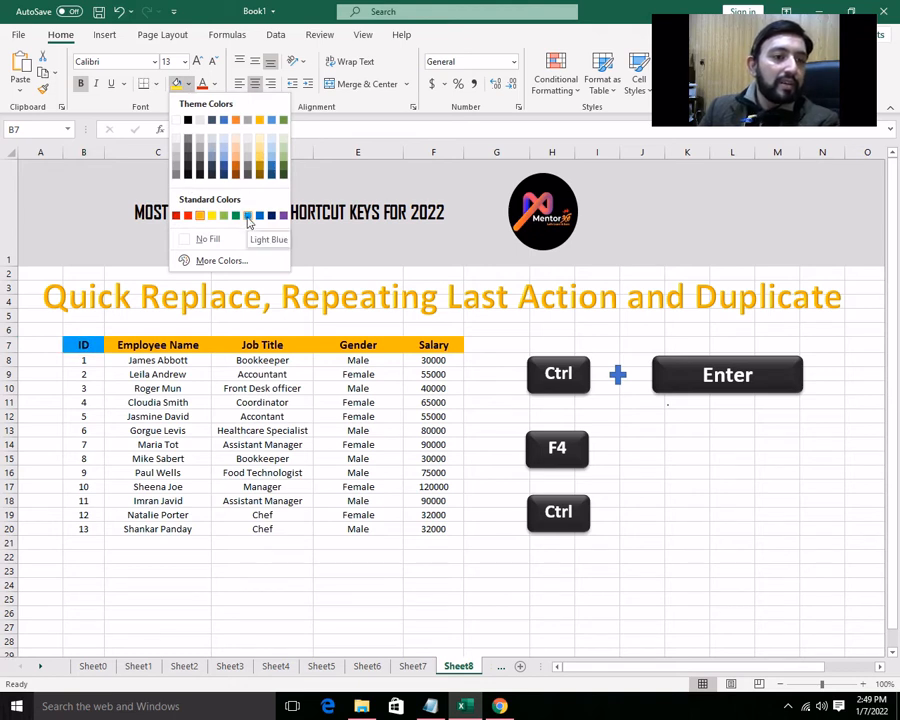
{"action": "left_click", "coordinate": [248, 217]}
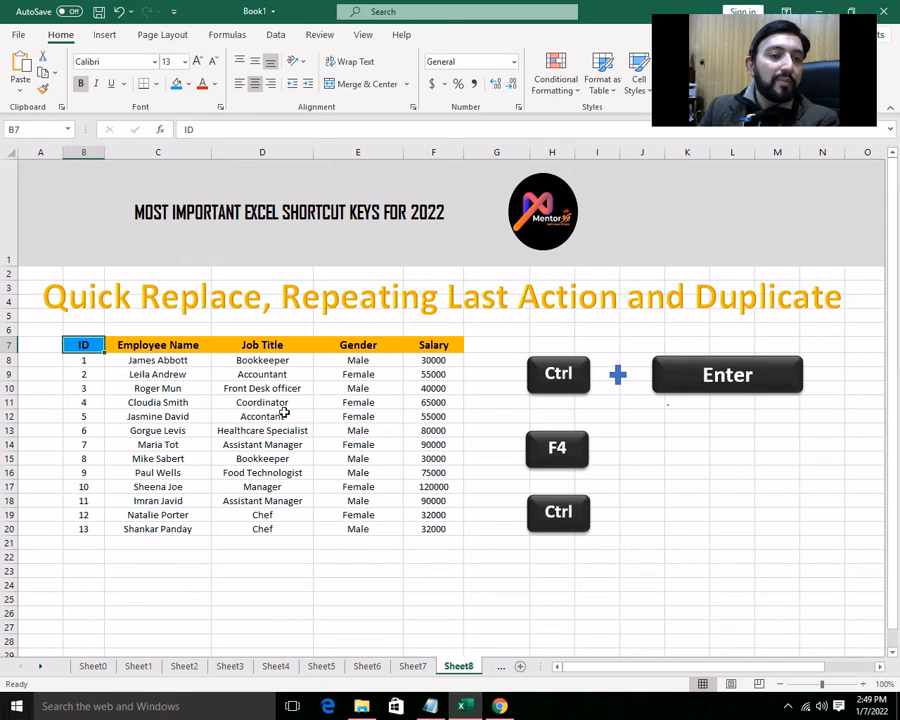
{"action": "left_click", "coordinate": [427, 347]}
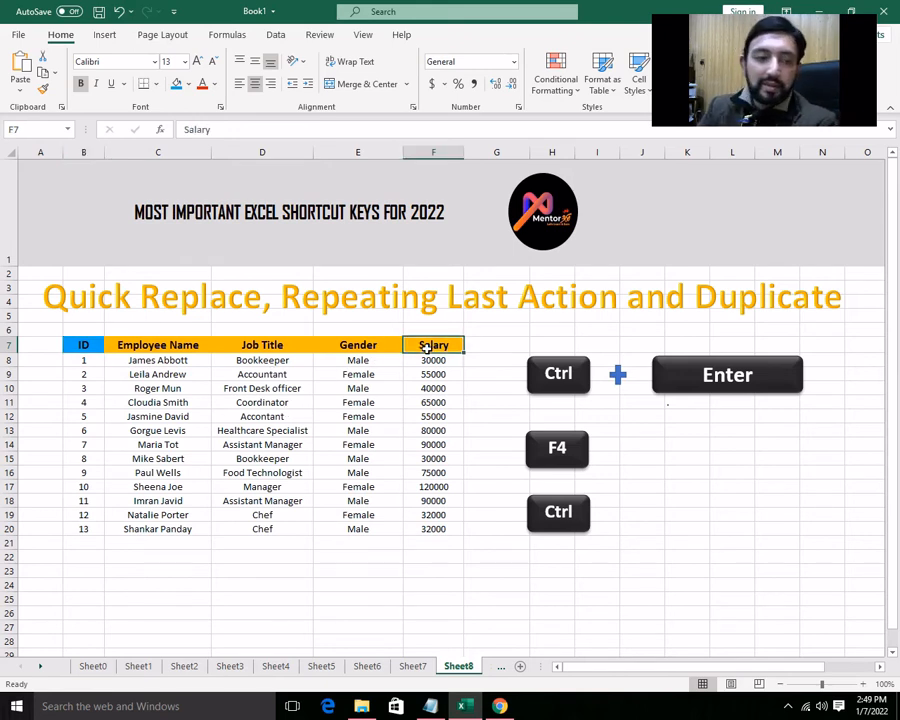
{"action": "key", "text": "F4"}
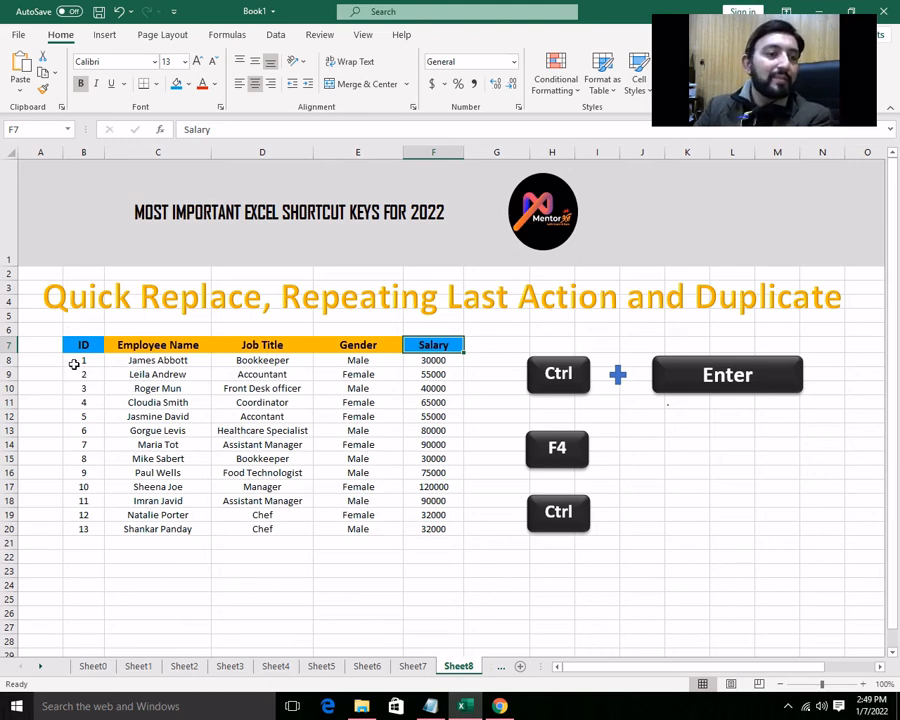
- Set the ID values in B8:B20 to the Aharoni font and repeat the change on the salaries in F8:F20
{"action": "left_click_drag", "start_coordinate": [74, 360], "coordinate": [88, 526]}
{"action": "key", "text": "ctrl+b"}
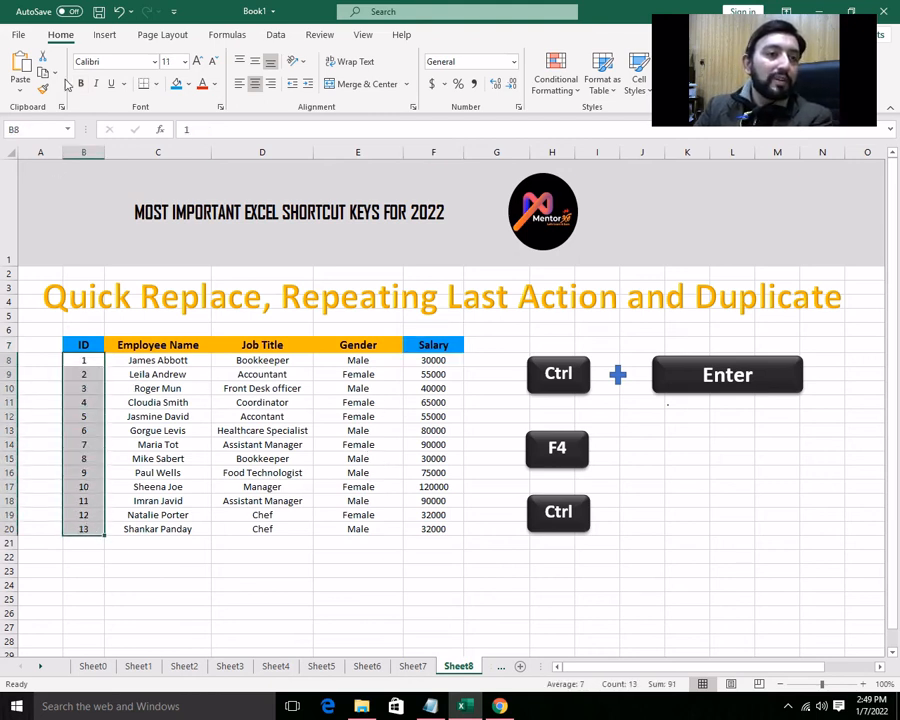
{"action": "left_click", "coordinate": [154, 61]}
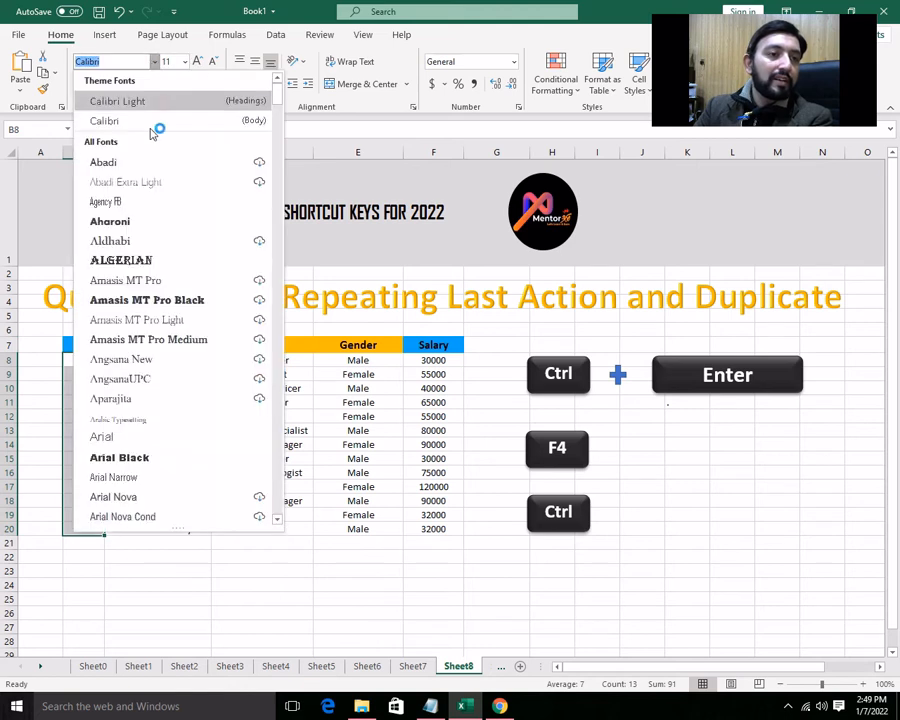
{"action": "left_click", "coordinate": [118, 222]}
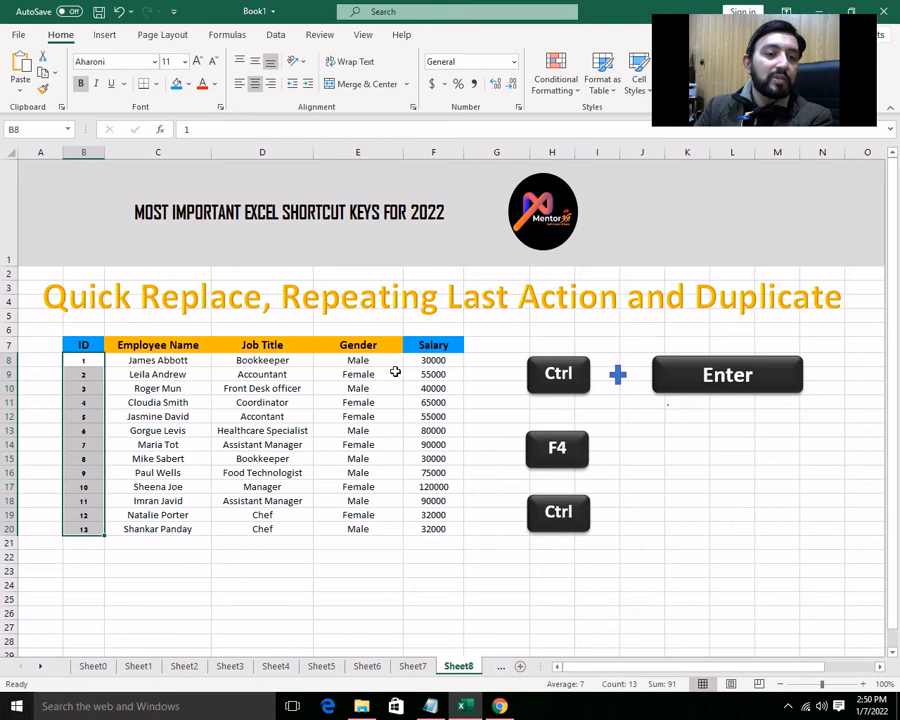
{"action": "left_click_drag", "start_coordinate": [455, 360], "coordinate": [455, 527]}
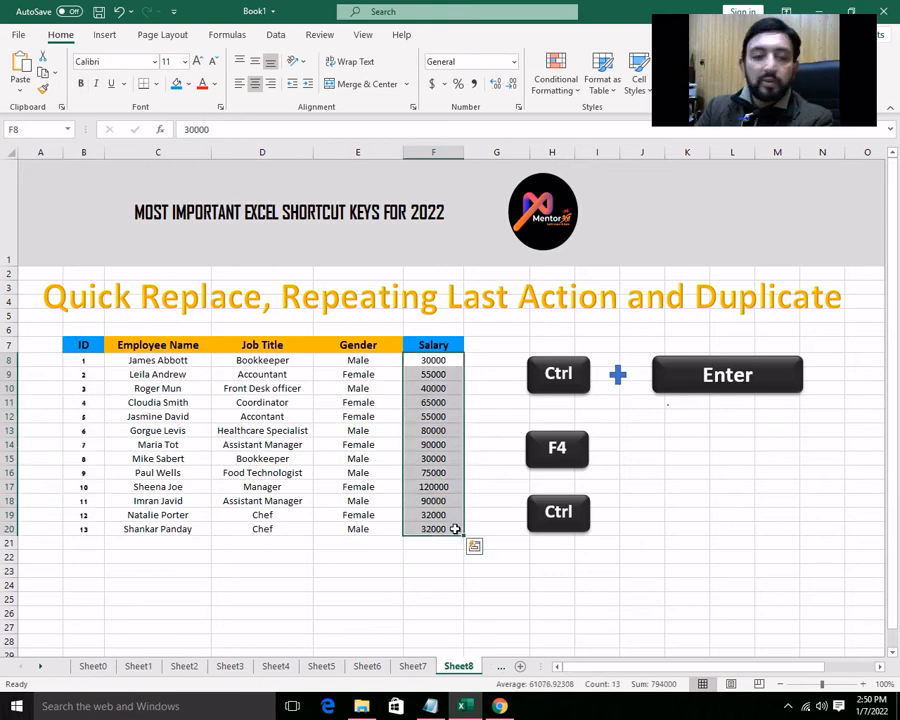
{"action": "key", "text": "F4"}
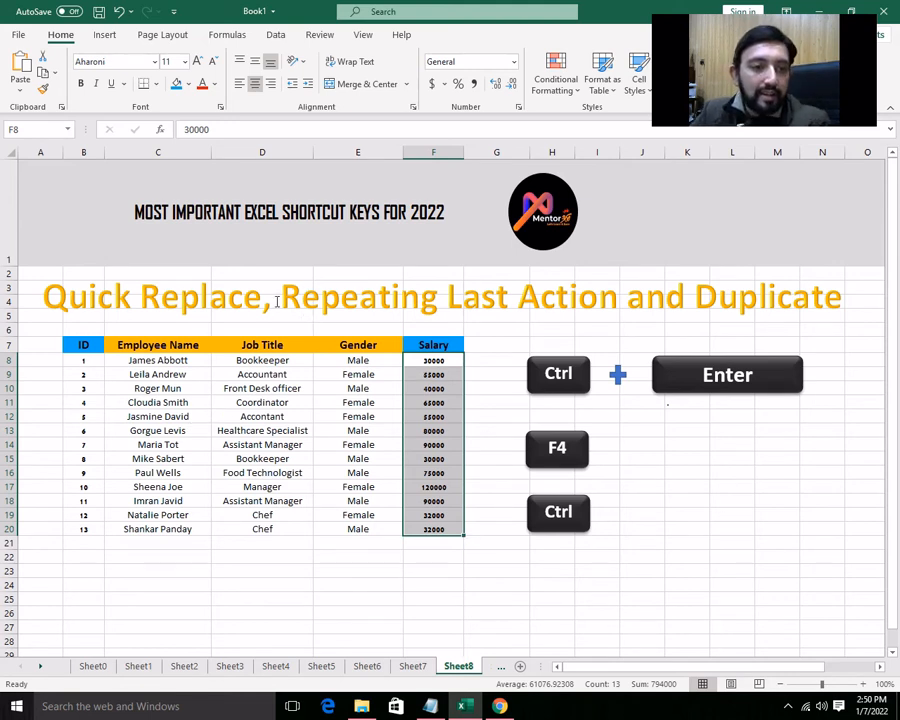
- Duplicate the "Quick Replace, Repeating Last Action and Duplicate" heading below the table, and delete the copy
{"action": "left_click", "coordinate": [277, 302]}
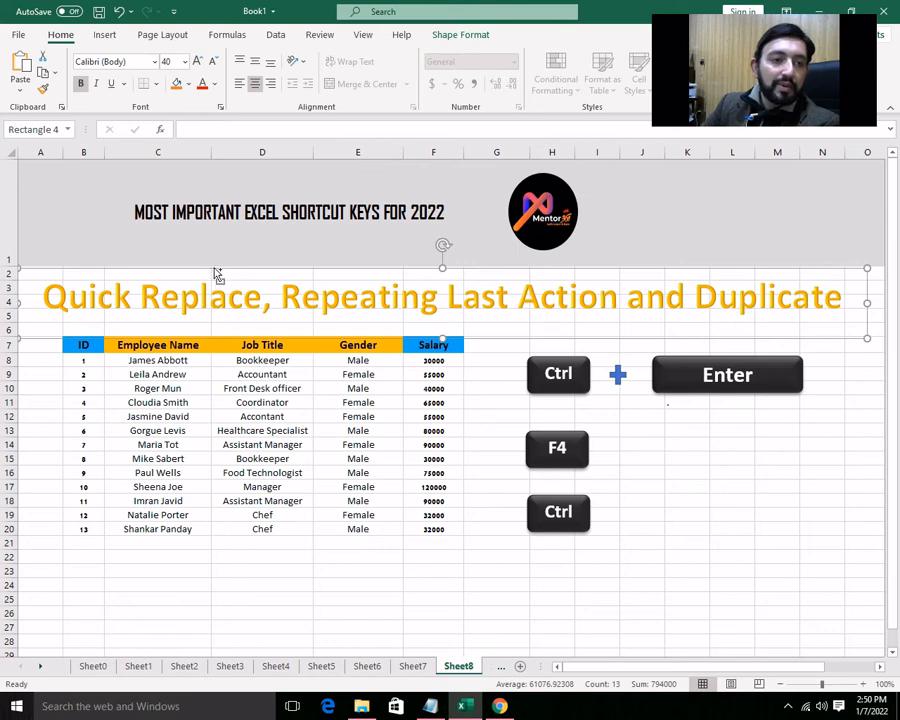
{"action": "left_click_drag", "start_coordinate": [216, 273], "coordinate": [243, 572]}
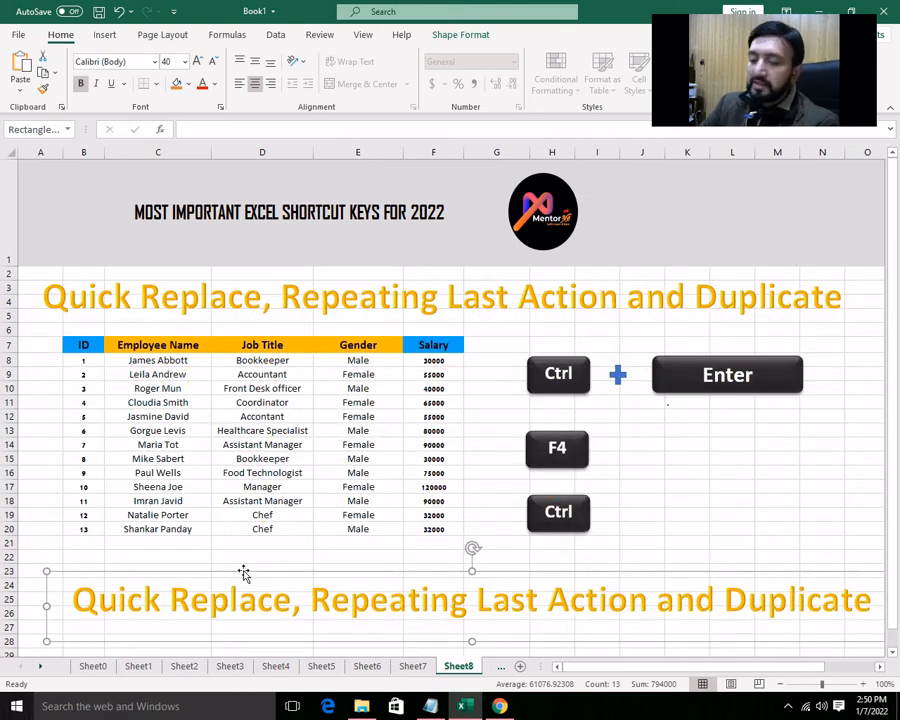
{"action": "key", "text": "Delete"}
{"action": "left_click", "coordinate": [358, 599]}
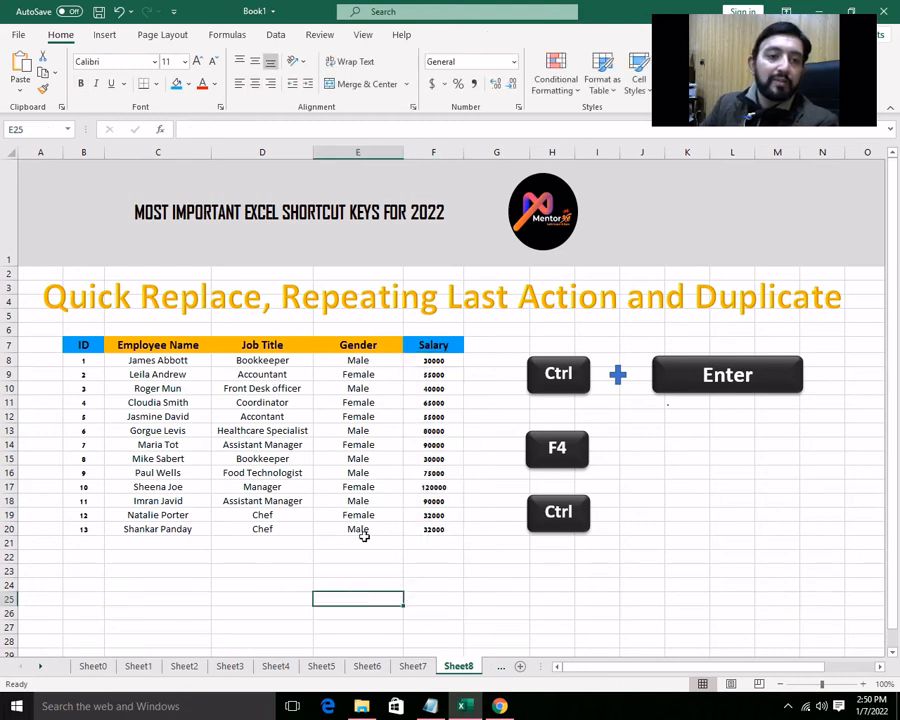
- Duplicate the Salary column range F7:F22 into column K, starting at cell K14
{"action": "mouse_move", "coordinate": [407, 341]}
{"action": "left_mouse_down"}
{"action": "mouse_move", "coordinate": [418, 386]}
{"action": "mouse_move", "coordinate": [401, 343]}
{"action": "left_mouse_up"}
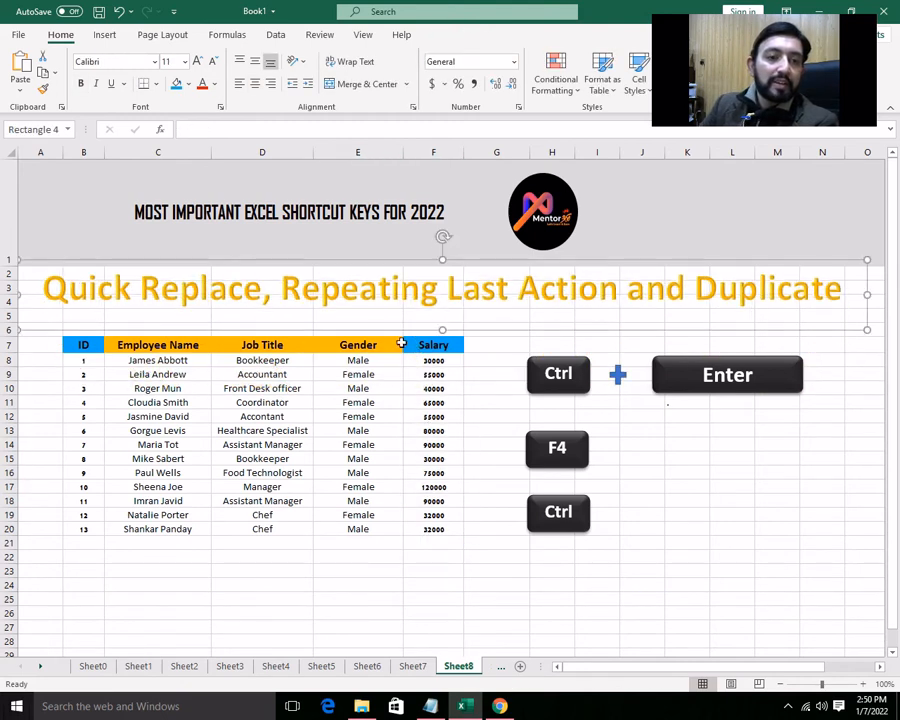
{"action": "left_click_drag", "start_coordinate": [440, 560], "coordinate": [430, 348]}
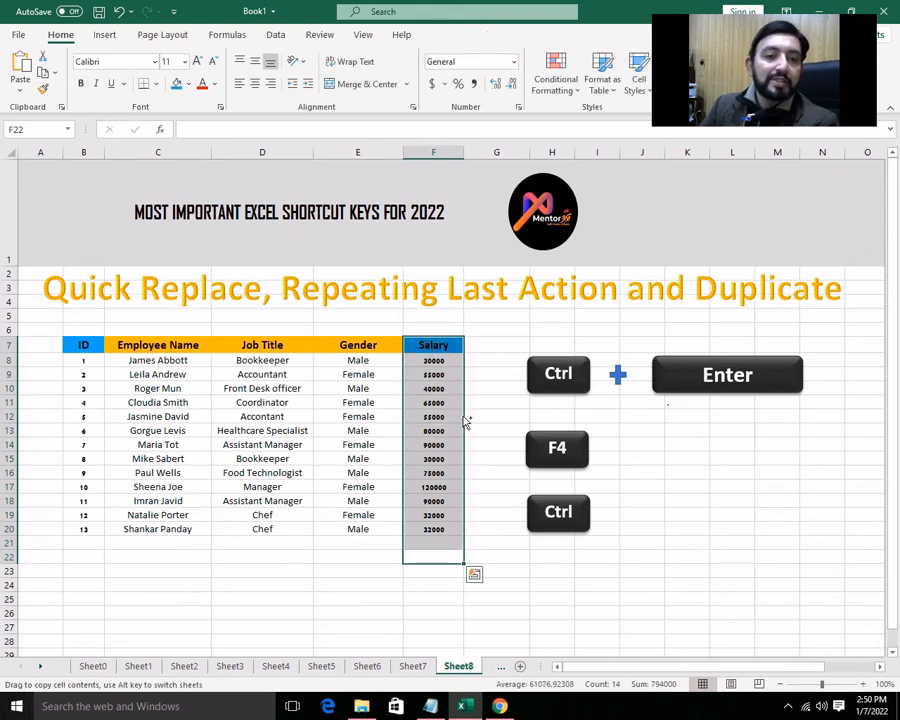
{"action": "left_click_drag", "start_coordinate": [464, 421], "coordinate": [703, 520]}
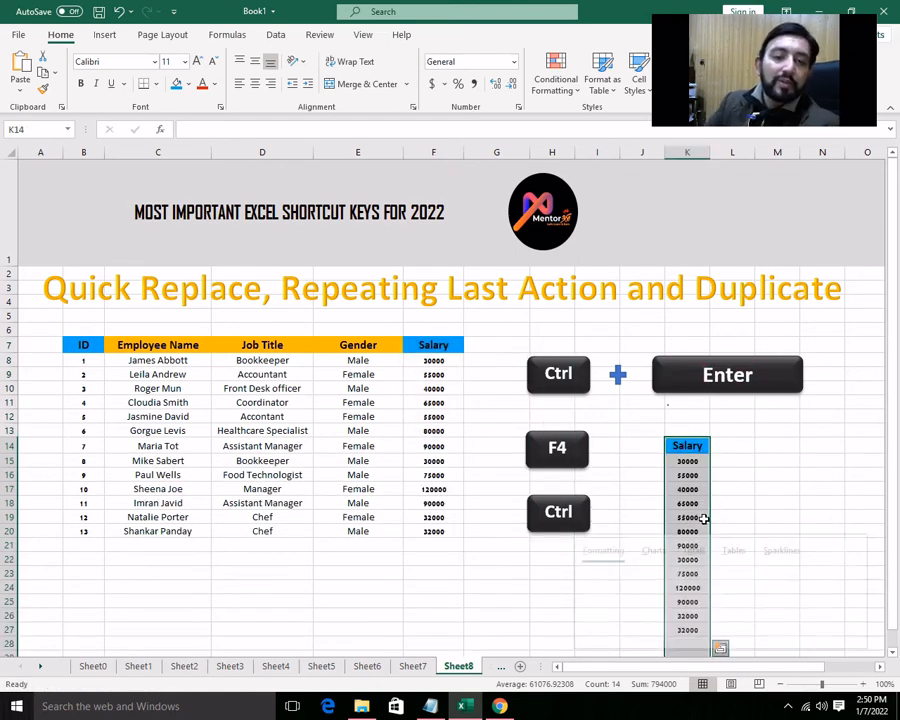
{"action": "key", "text": "ctrl+q"}
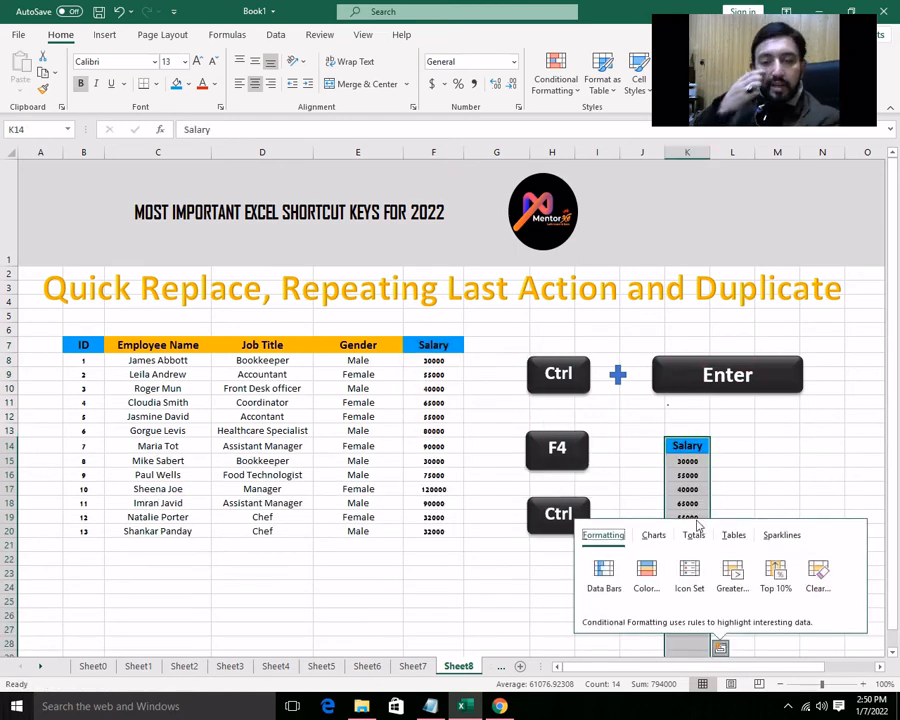
{"action": "left_click", "coordinate": [450, 598]}
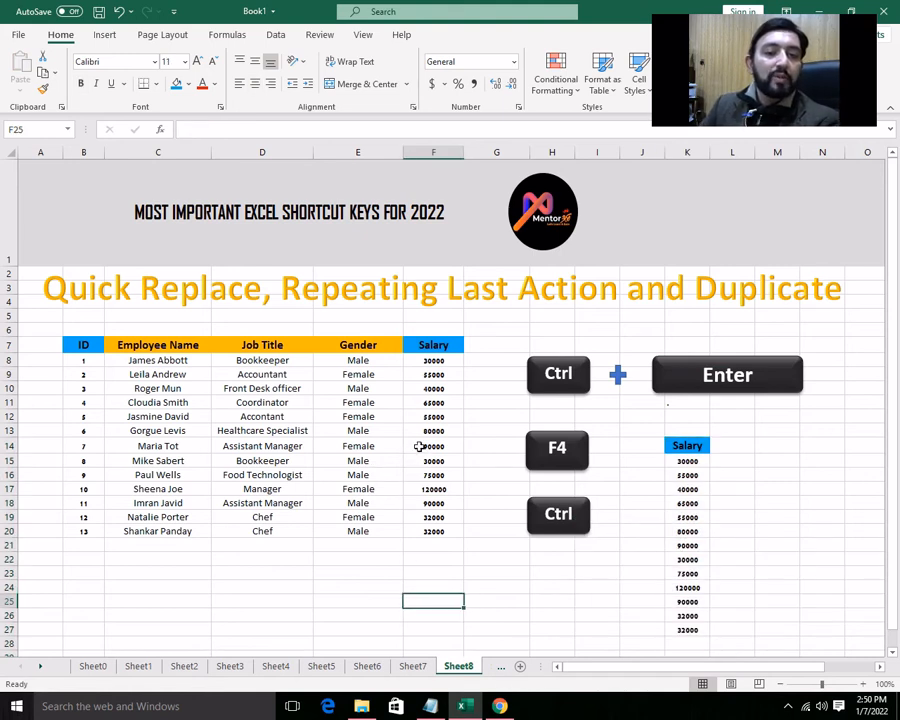
- Duplicate the F4 key graphic to the right of the copied Salary column, around columns M and N
{"action": "left_click", "coordinate": [543, 435]}
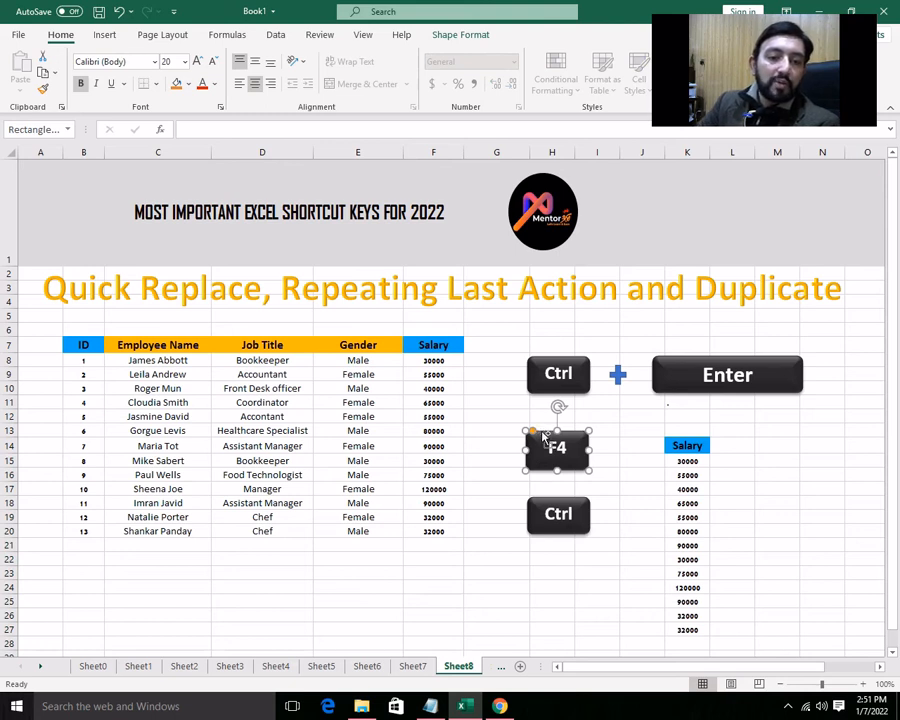
{"action": "left_click_drag", "start_coordinate": [541, 432], "coordinate": [789, 437]}
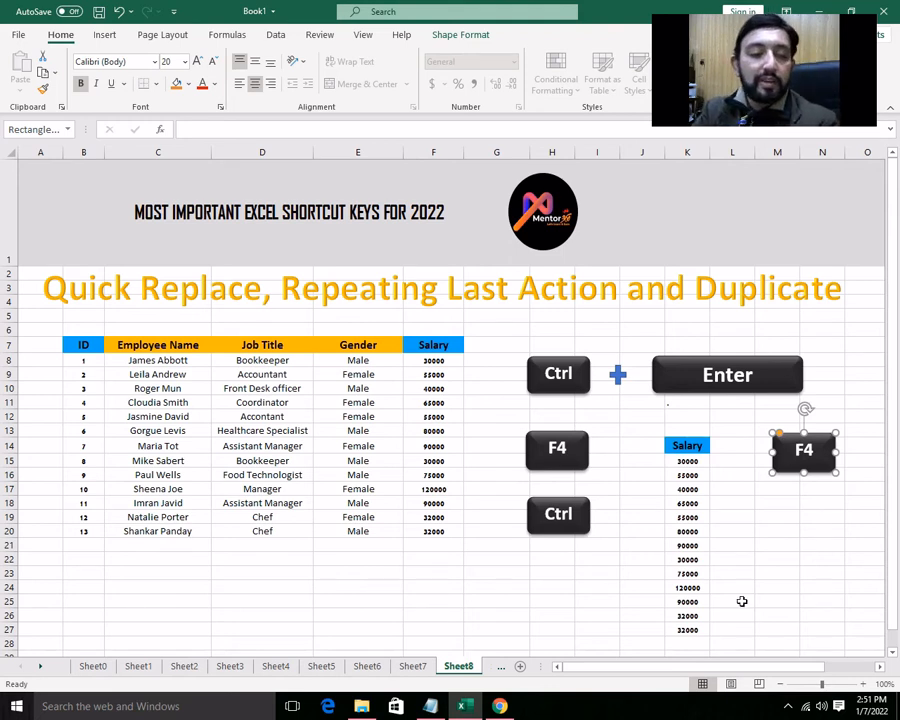
- On Sheet9, insert the current date as a fixed value in cell D20
{"action": "left_click", "coordinate": [502, 667]}
{"action": "left_click", "coordinate": [474, 667]}
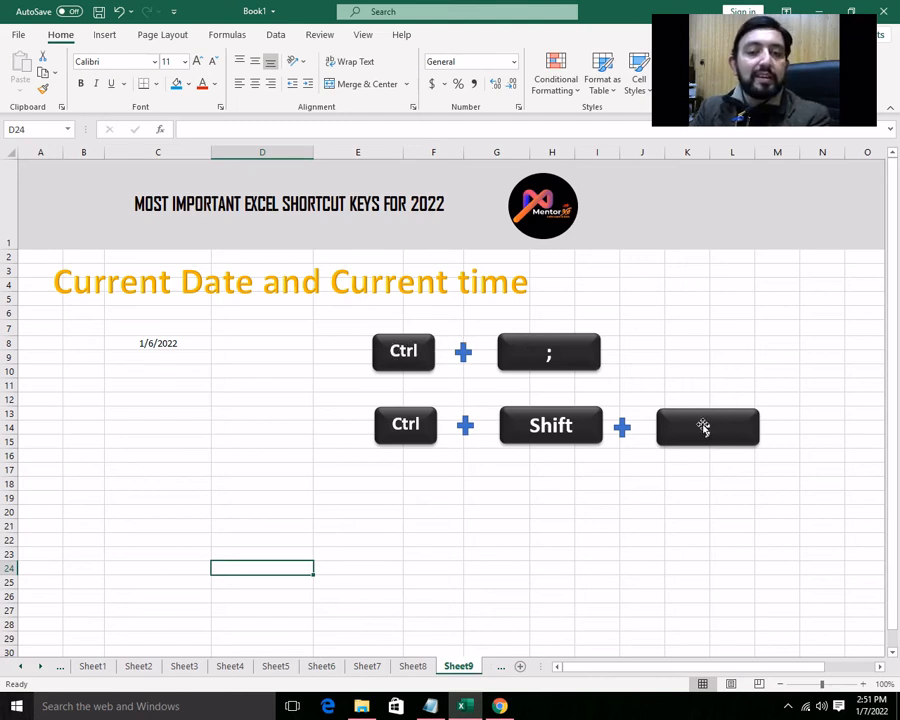
{"action": "left_click", "coordinate": [259, 518]}
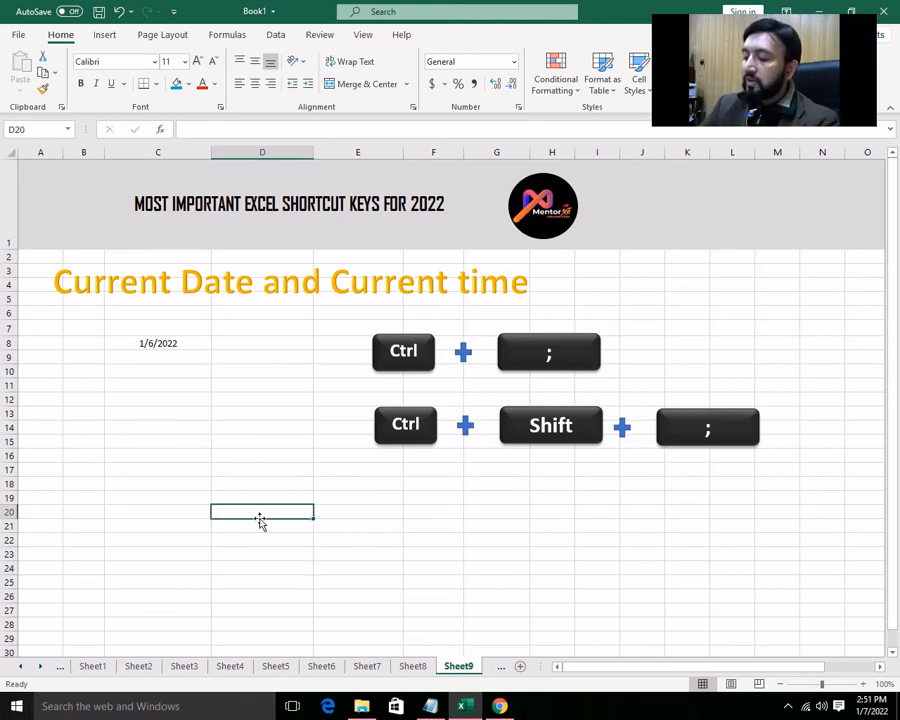
{"action": "key", "text": "ctrl+semicolon"}
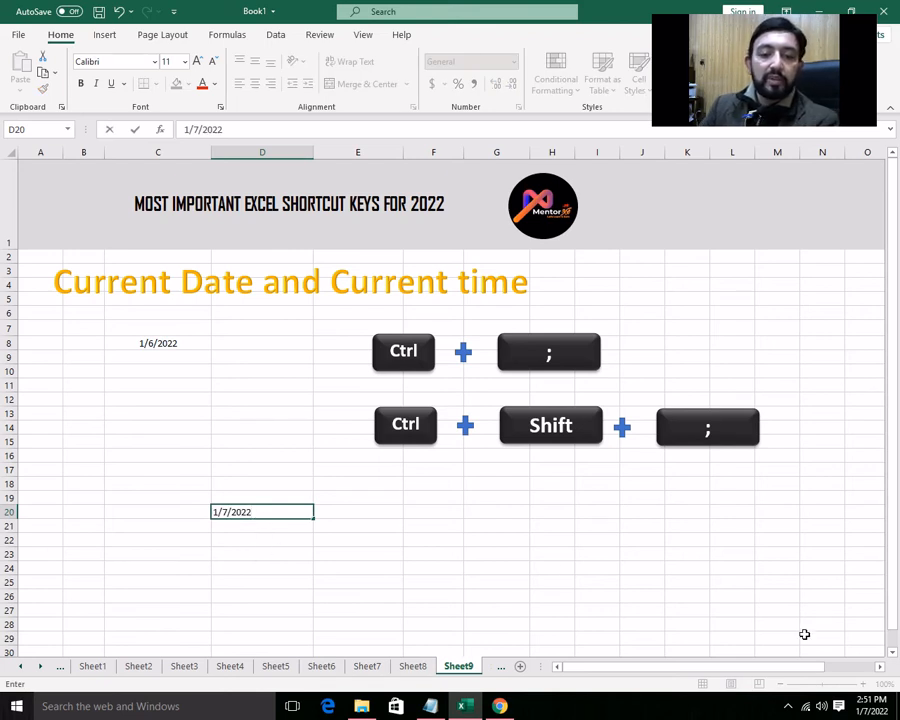
{"action": "left_click", "coordinate": [258, 524]}
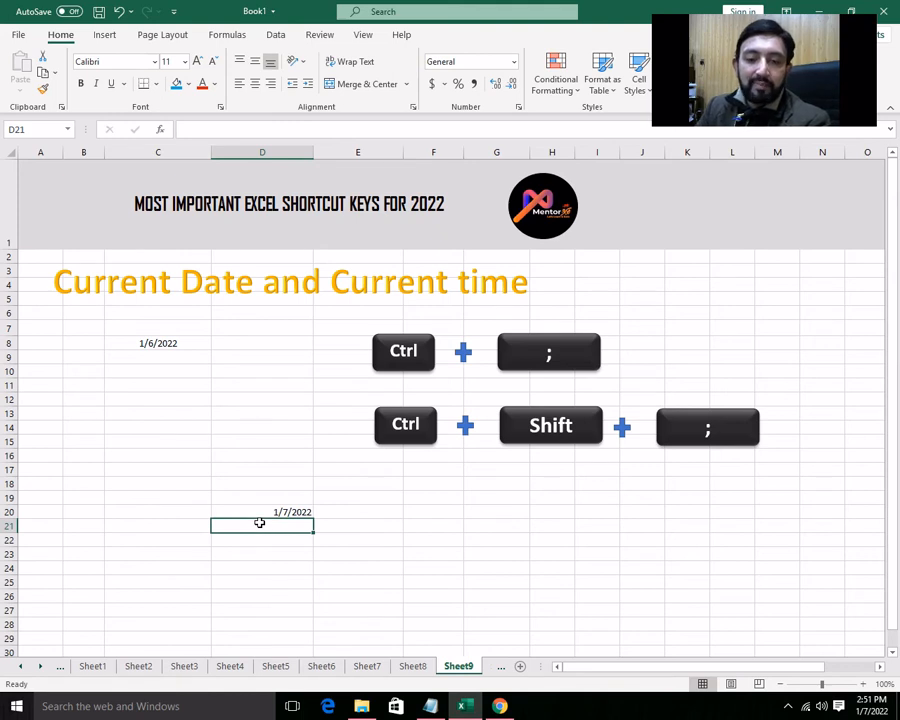
- Insert the current time as a fixed value in cell G18
{"action": "left_click_drag", "start_coordinate": [470, 497], "coordinate": [466, 486]}
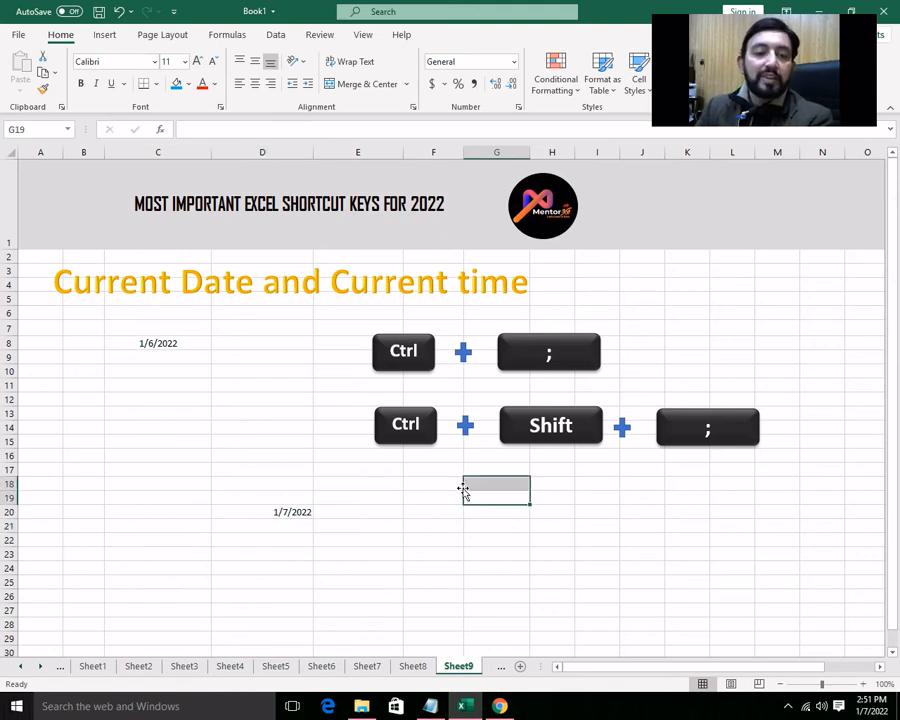
{"action": "left_click", "coordinate": [492, 484]}
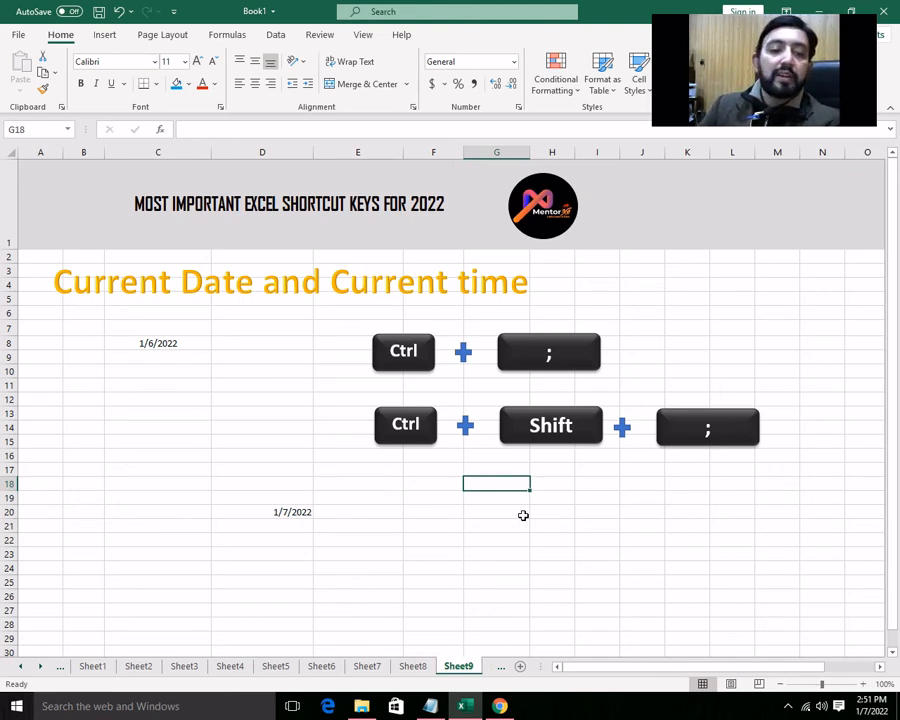
{"action": "key", "text": "ctrl+shift+semicolon"}
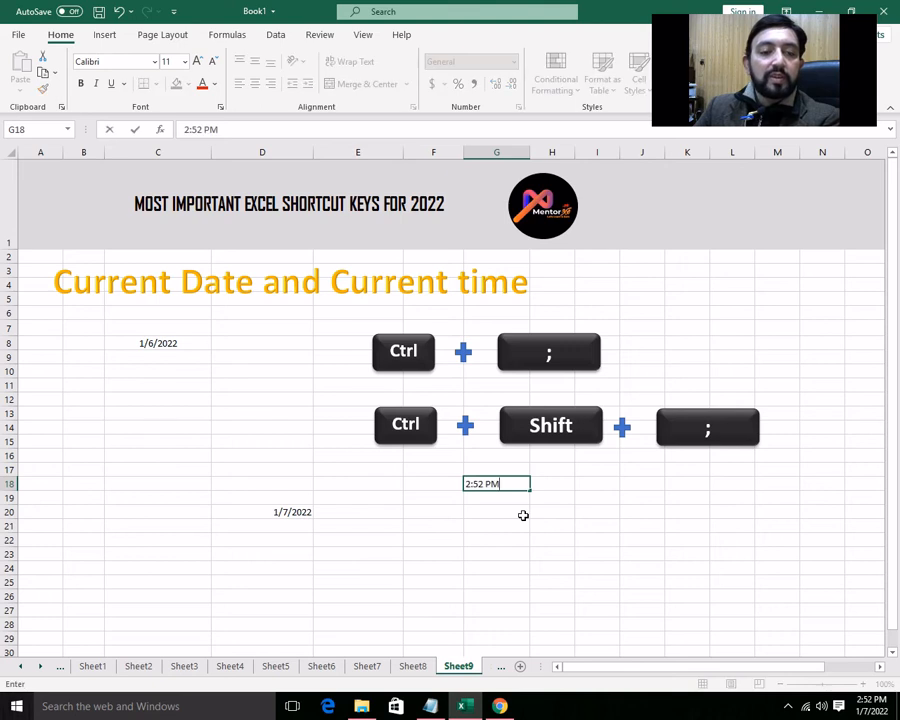
{"action": "key", "text": "Return"}
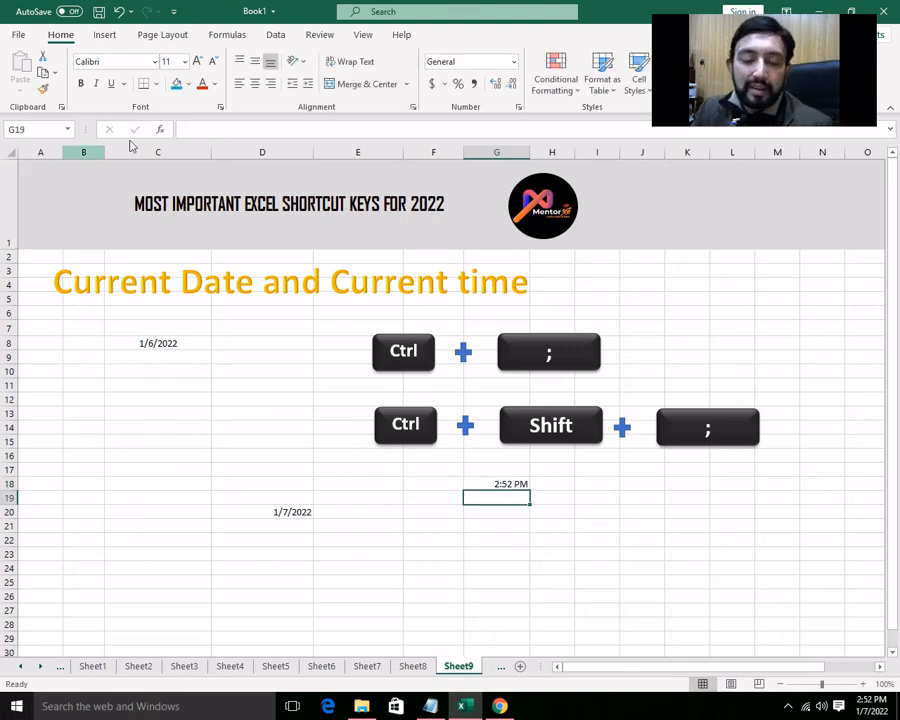